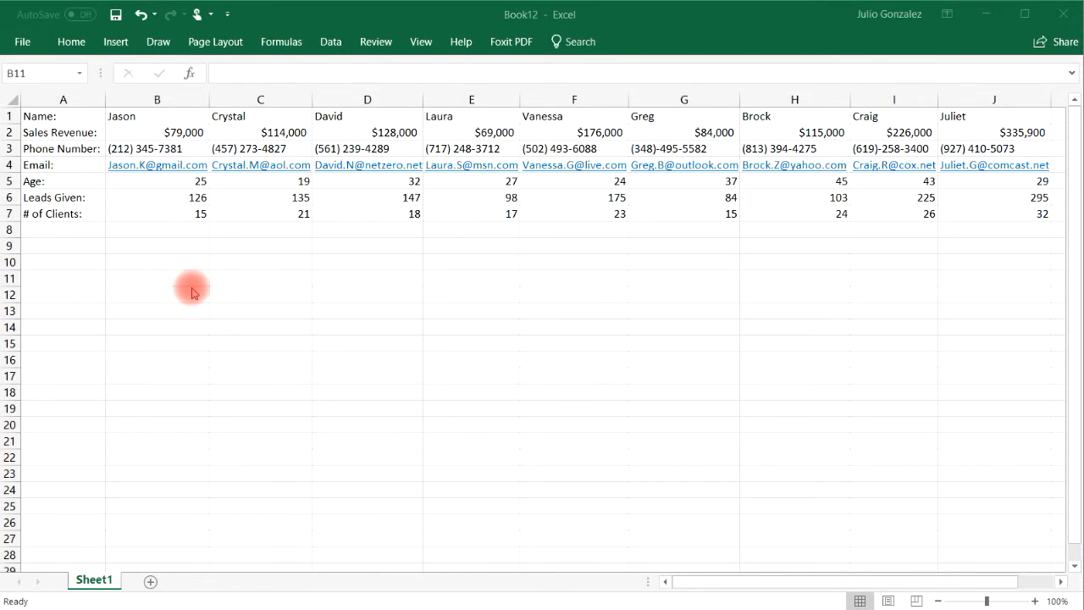
Type the labels Name: in B10 and Sales Revenue: in C11
{"action": "left_click", "coordinate": [169, 264]}
{"action": "type", "text": "Name:"}
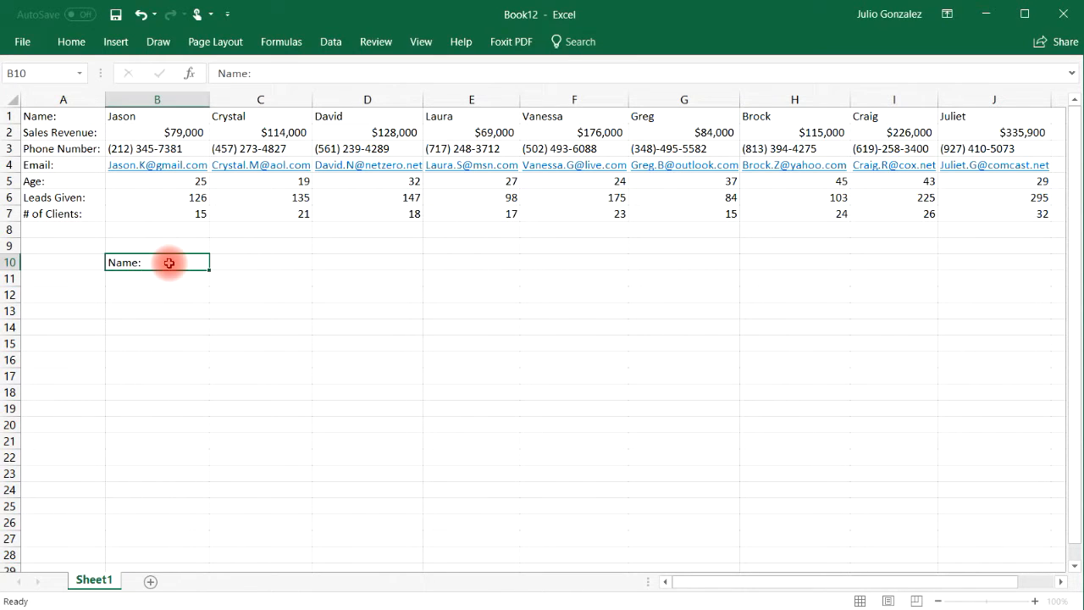
{"action": "key", "text": "Return"}
{"action": "key", "text": "Right"}
{"action": "type", "text": "Sal"}
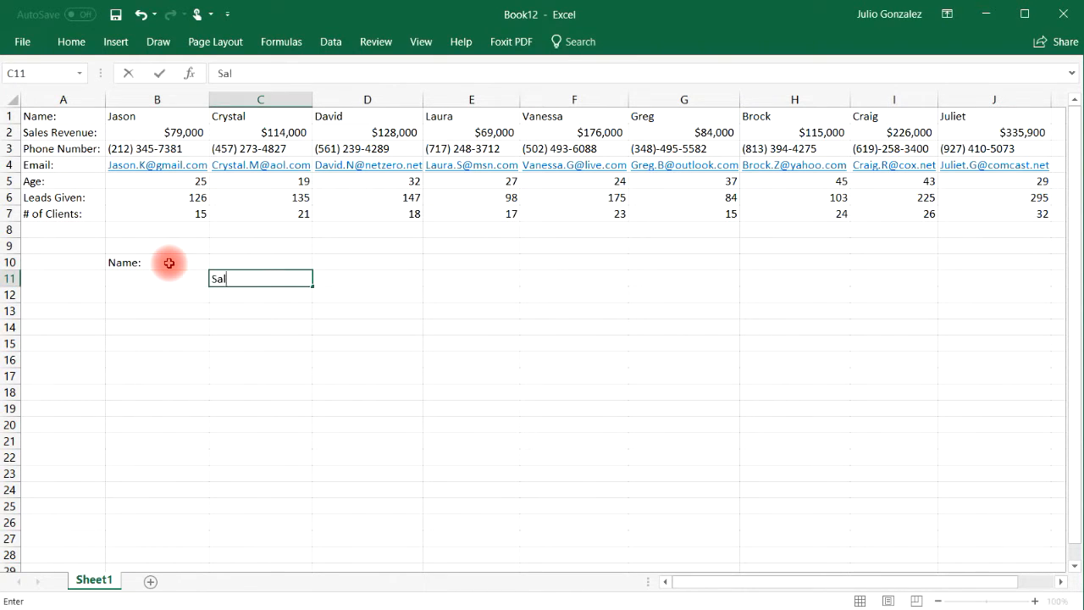
{"action": "type", "text": "es Revenue"}
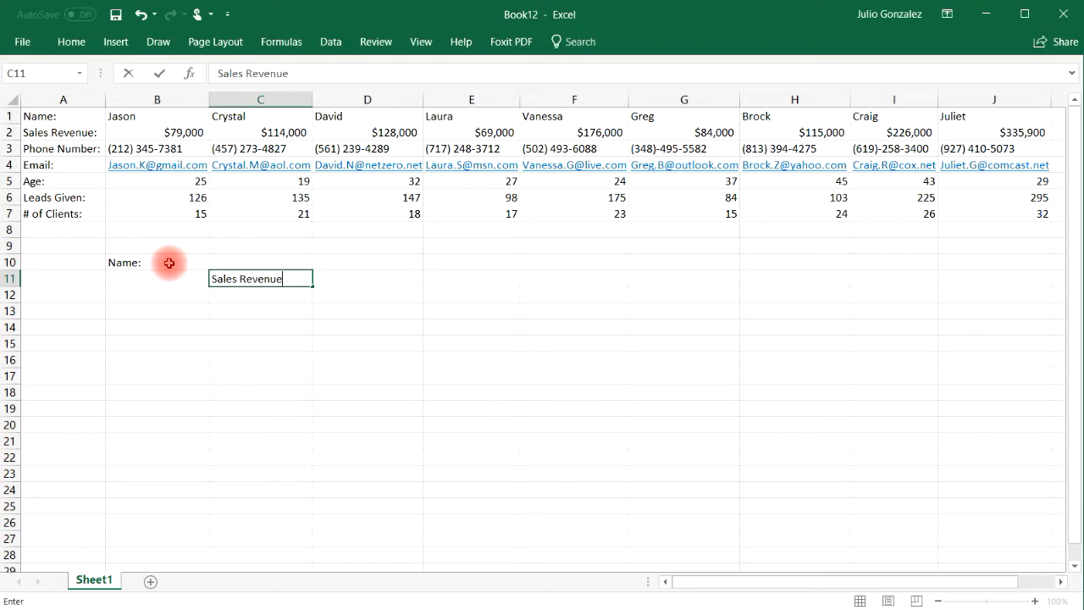
{"action": "type", "text": ":"}
{"action": "key", "text": "Left"}
{"action": "key", "text": "Left"}
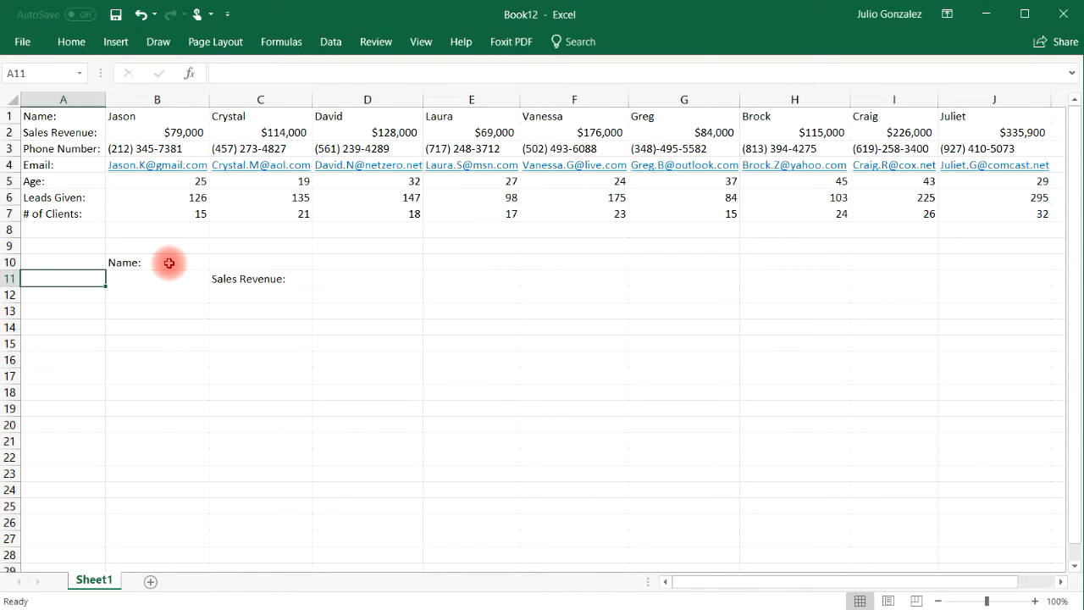
Enter the name David in B11, correcting the first attempt 'Dave'
{"action": "key", "text": "Right"}
{"action": "type", "text": "Dave"}
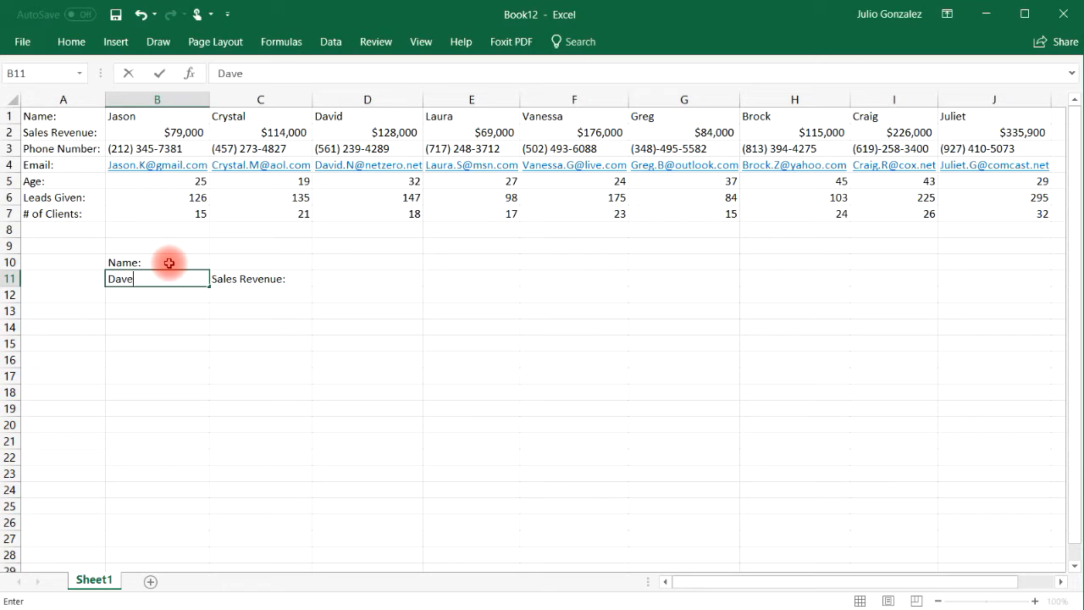
{"action": "key", "text": "Right"}
{"action": "key", "text": "Left"}
{"action": "type", "text": "D"}
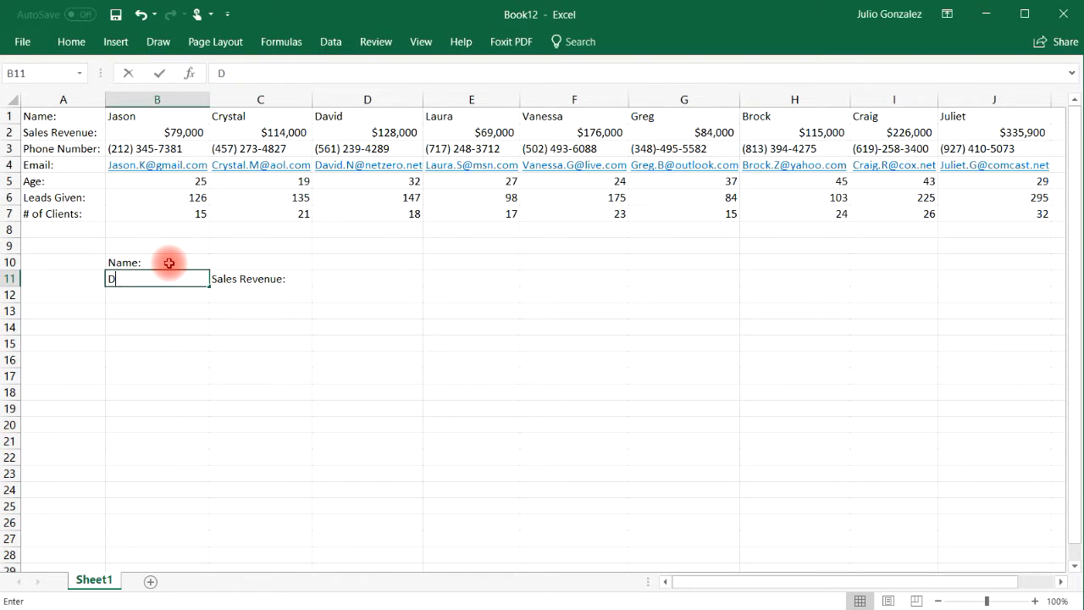
{"action": "type", "text": "avid"}
{"action": "key", "text": "Right"}
{"action": "key", "text": "Right"}
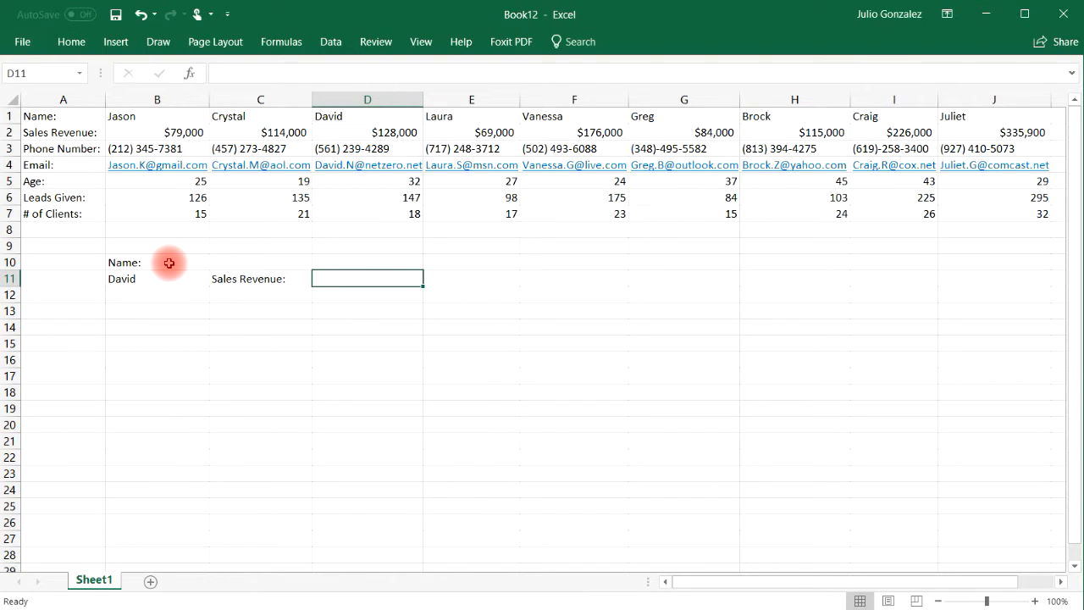
Enter =hlookup(B11,A1:J7,2,False) in D11 so it returns David's revenue, 128000
{"action": "double_click", "coordinate": [366, 277]}
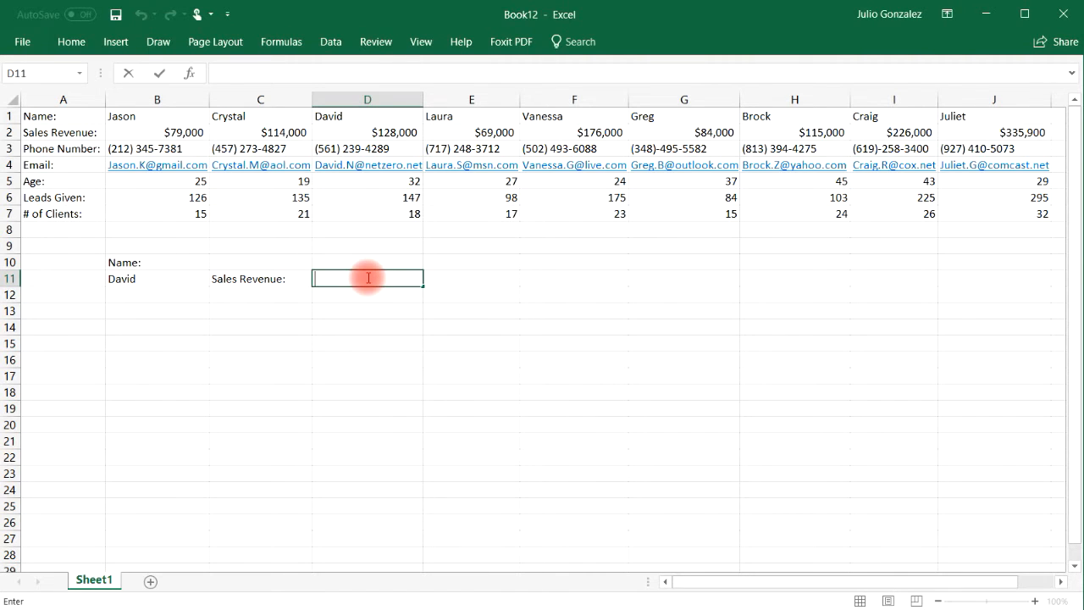
{"action": "type", "text": "=hlookup("}
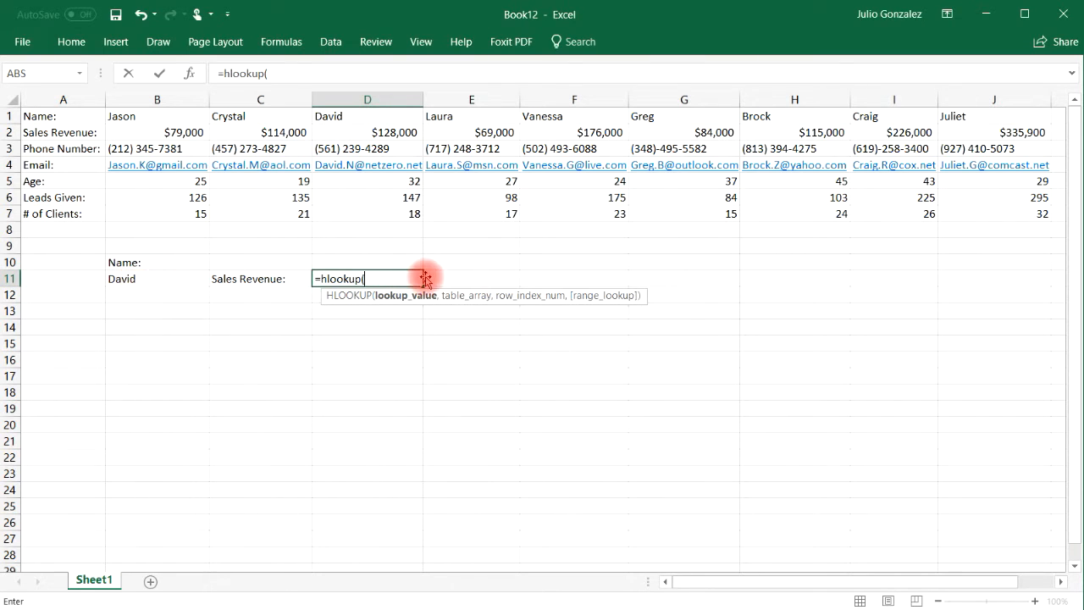
{"action": "type", "text": "B11"}
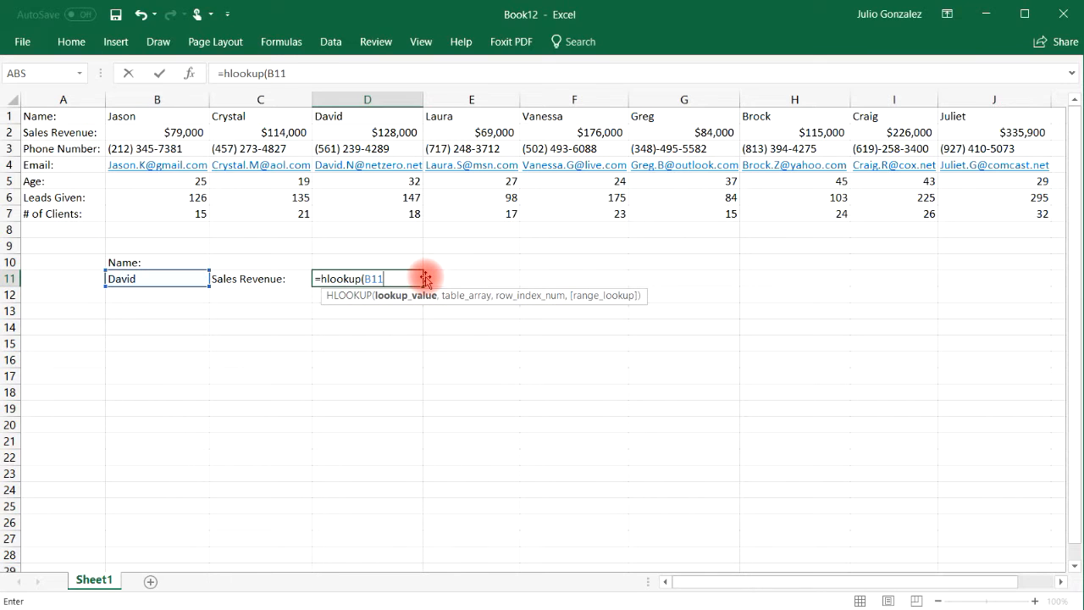
{"action": "type", "text": ","}
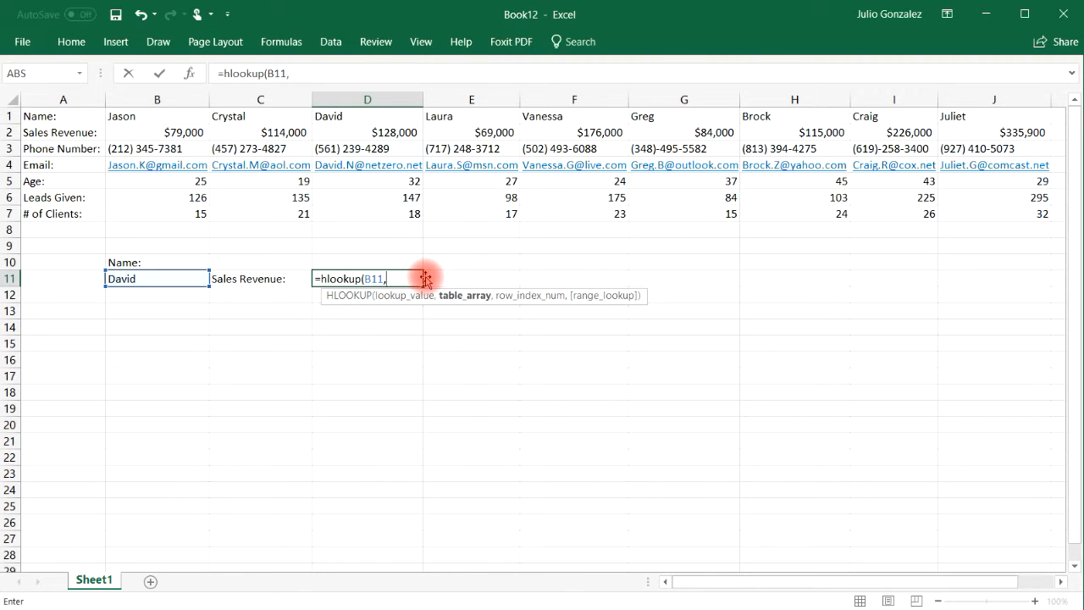
{"action": "left_click_drag", "start_coordinate": [68, 116], "coordinate": [996, 213]}
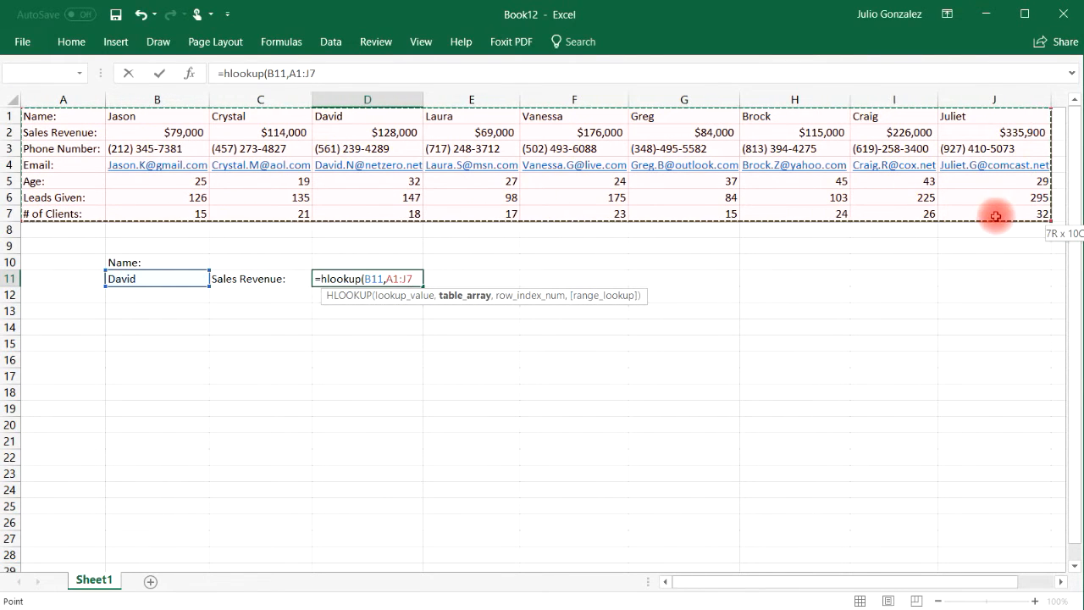
{"action": "type", "text": ","}
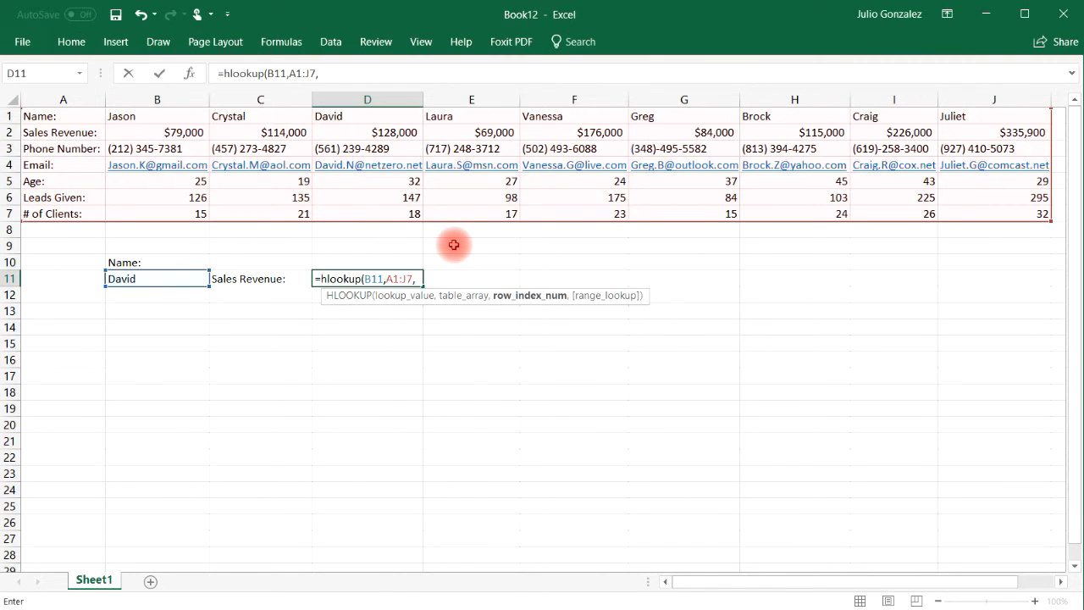
{"action": "type", "text": "2,"}
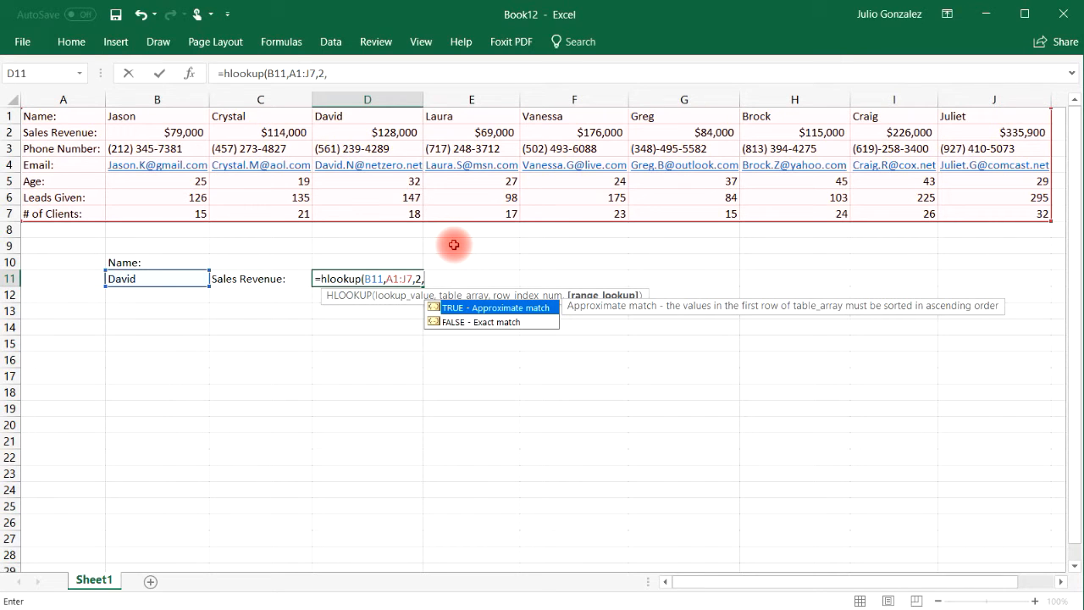
{"action": "type", "text": "False)"}
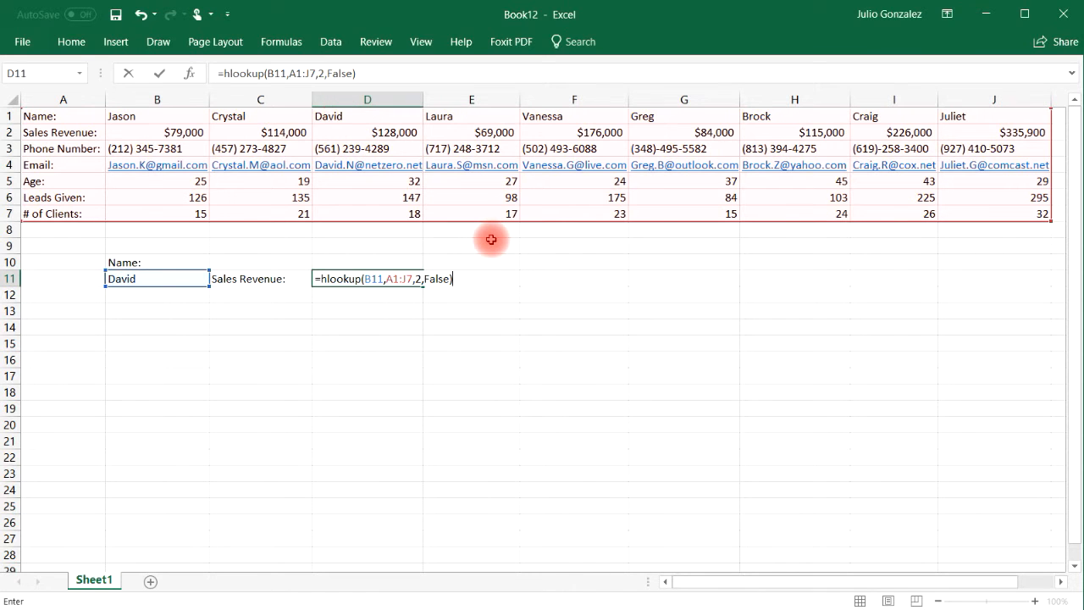
{"action": "key", "text": "Return"}
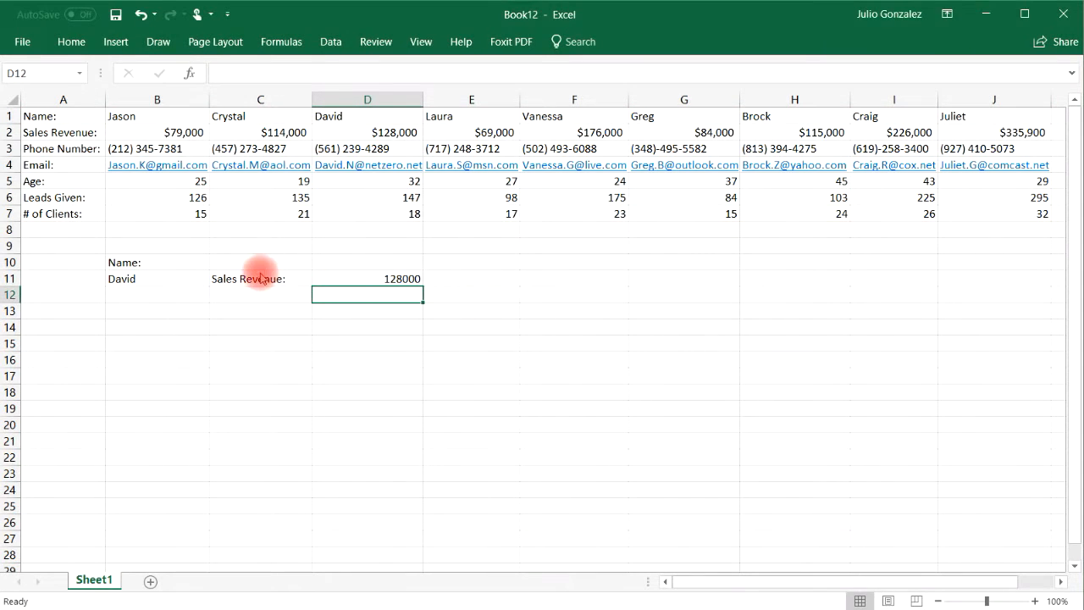
Check D11's 128000 against David's table revenue, then enter Vanessa in B12
{"action": "left_click", "coordinate": [402, 277]}
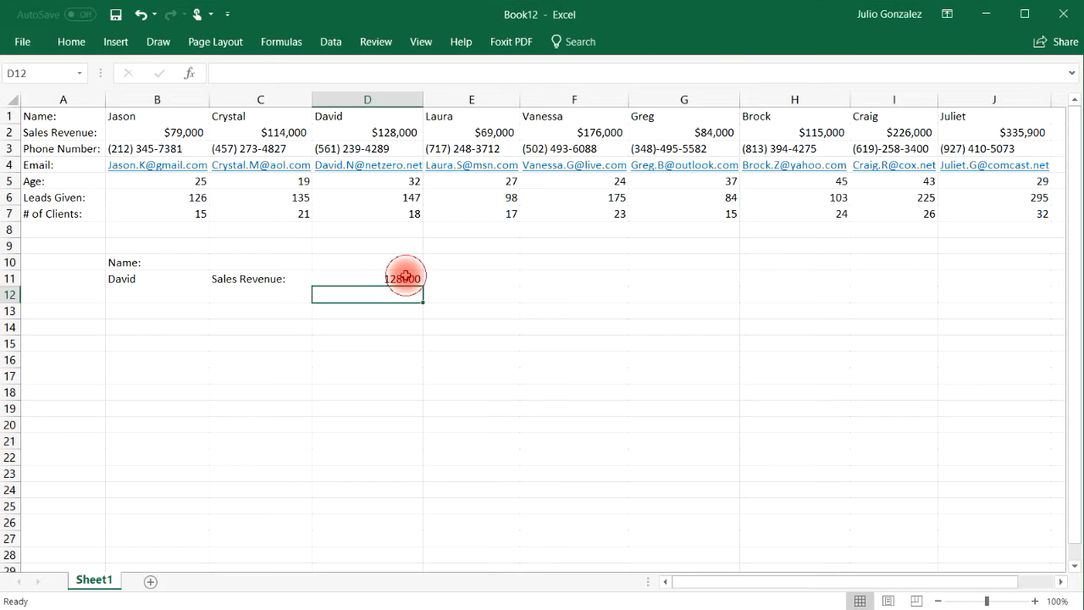
{"action": "left_click", "coordinate": [382, 132]}
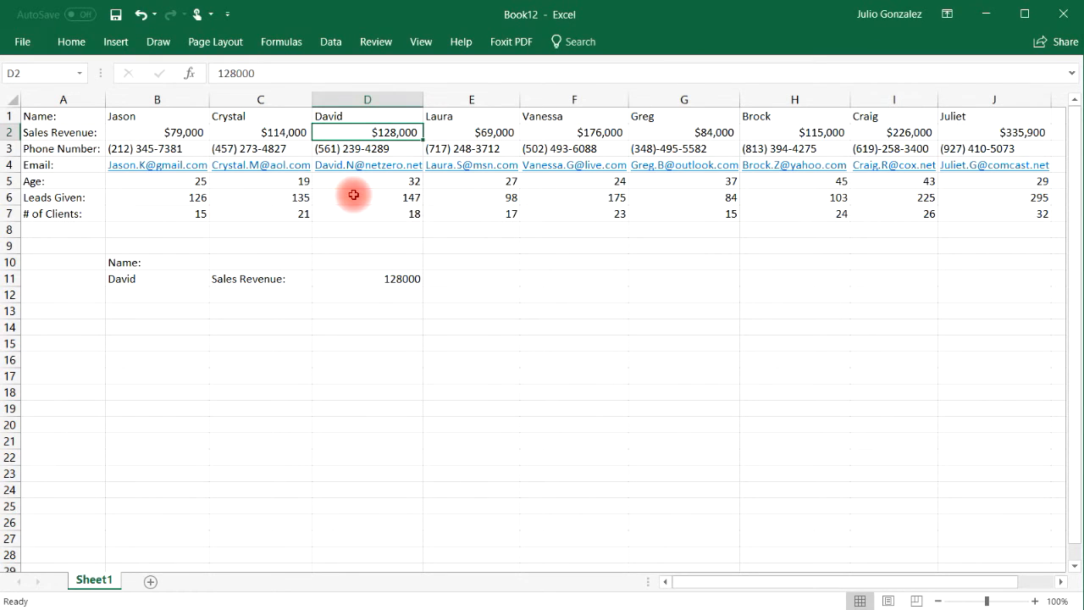
{"action": "left_click", "coordinate": [162, 293]}
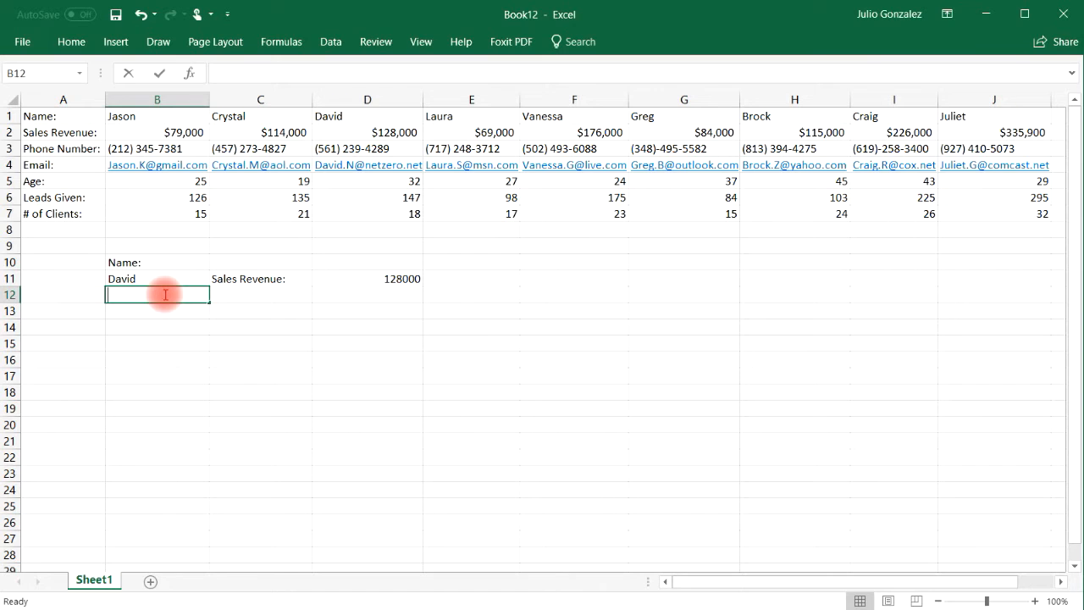
{"action": "type", "text": "Vanessa"}
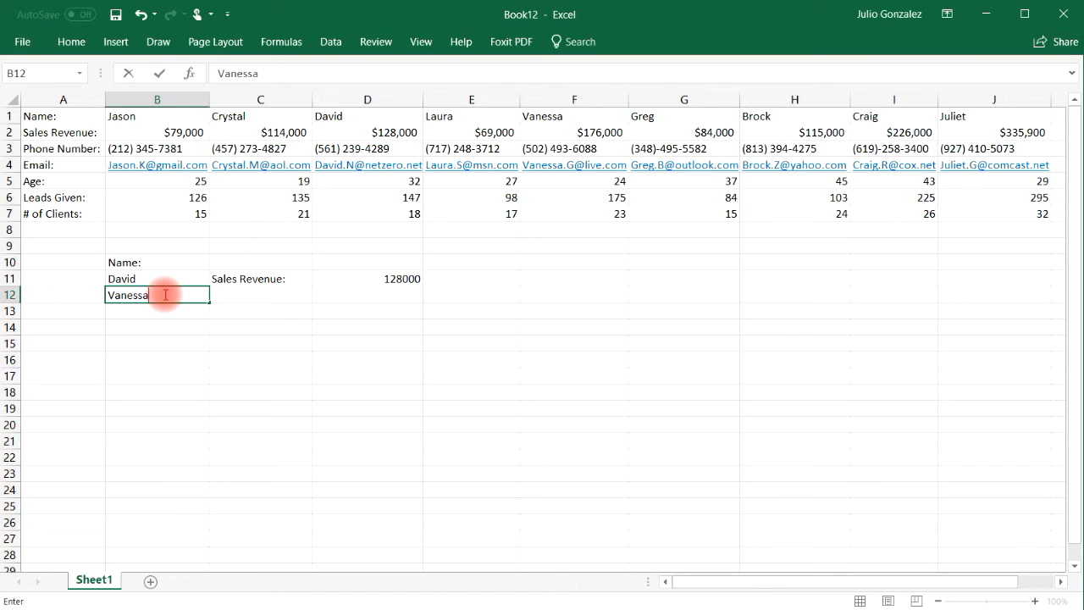
{"action": "key", "text": "Tab"}
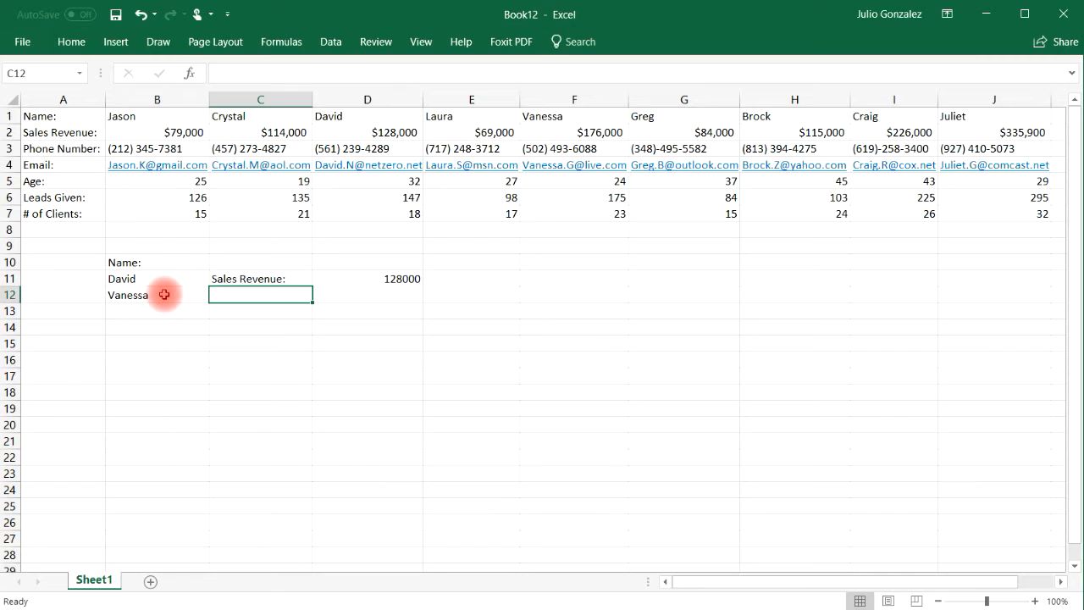
Add the Age: label in C12 and begin an HLOOKUP formula in D12
{"action": "type", "text": "Age:"}
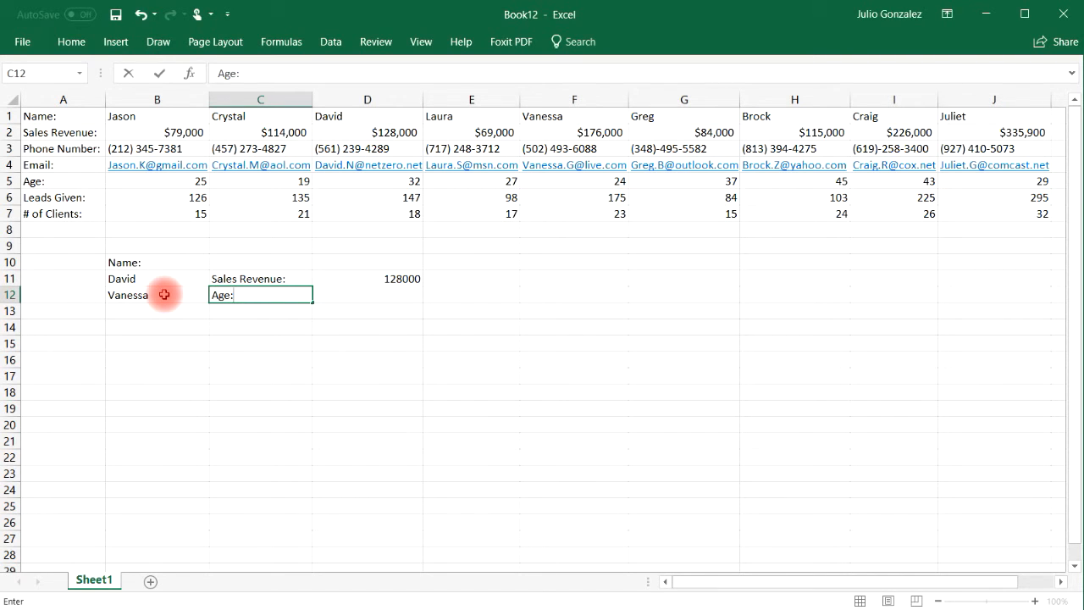
{"action": "key", "text": "Tab"}
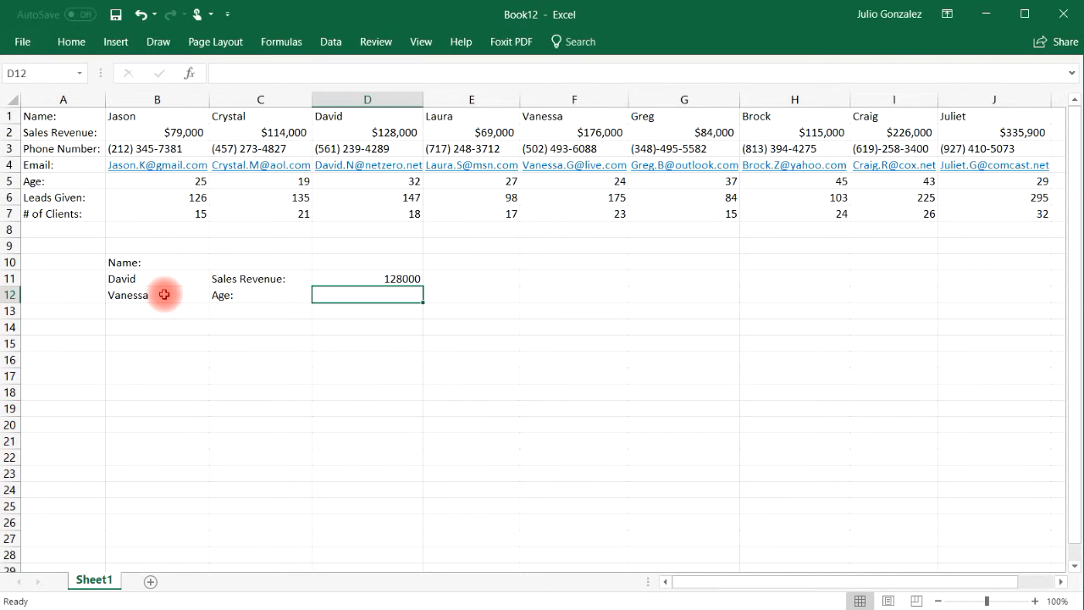
{"action": "type", "text": "="}
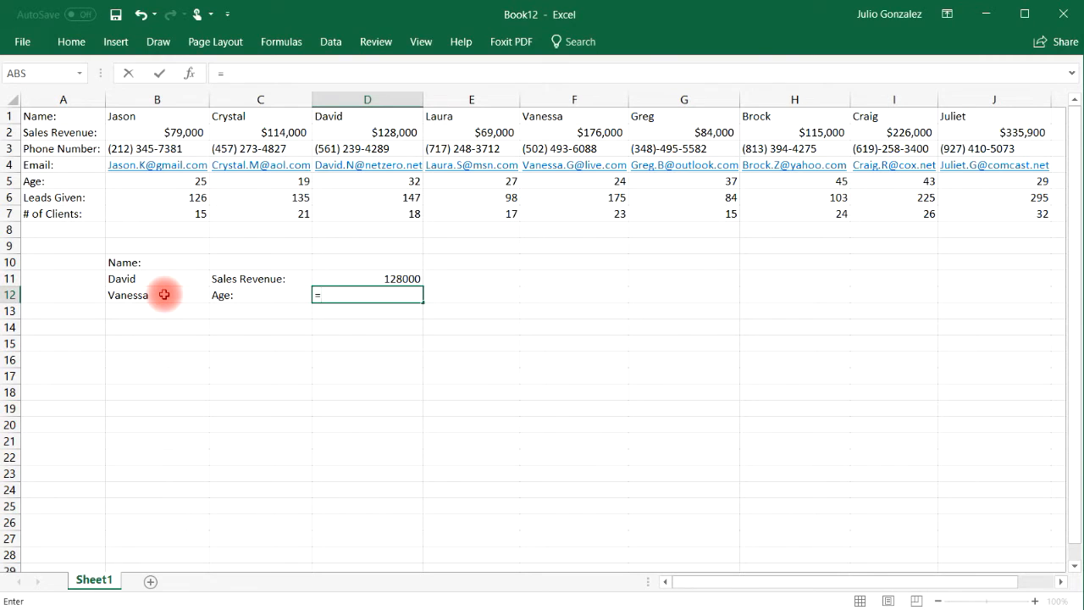
{"action": "type", "text": "hlook"}
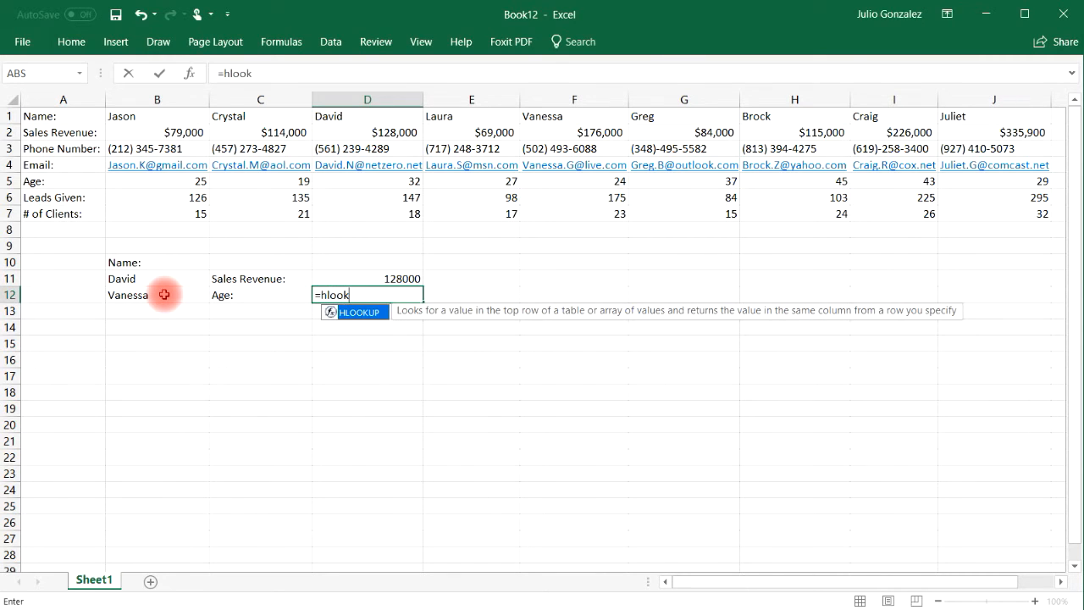
{"action": "type", "text": "up("}
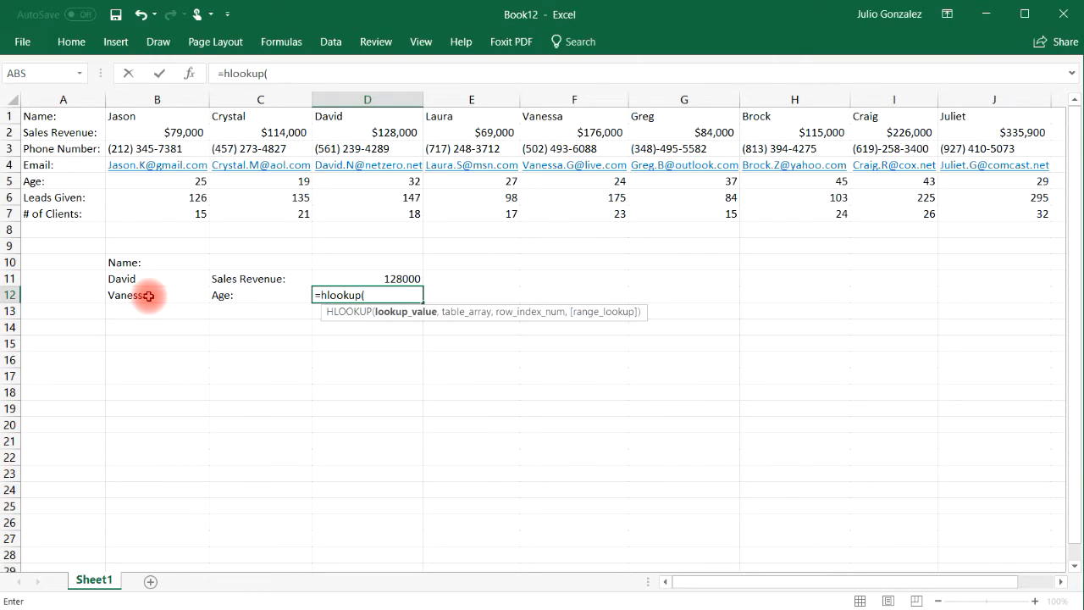
Complete D12 as =HLOOKUP(B12,A1:J7,5,FALSE), returning age 24, and check it in the table
{"action": "type", "text": "B12,"}
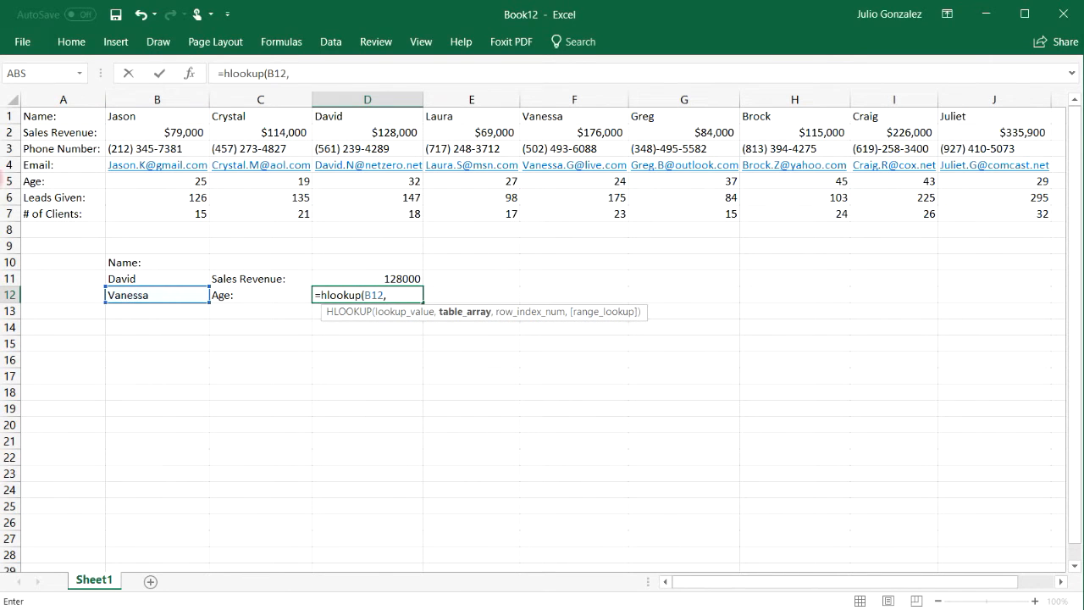
{"action": "left_click_drag", "start_coordinate": [57, 116], "coordinate": [986, 207]}
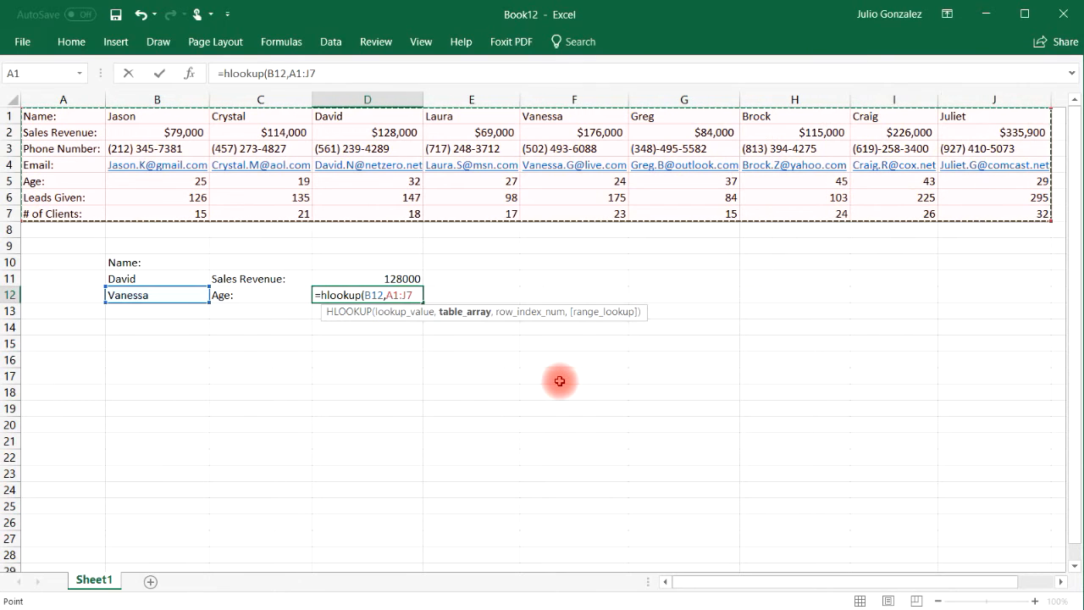
{"action": "type", "text": ","}
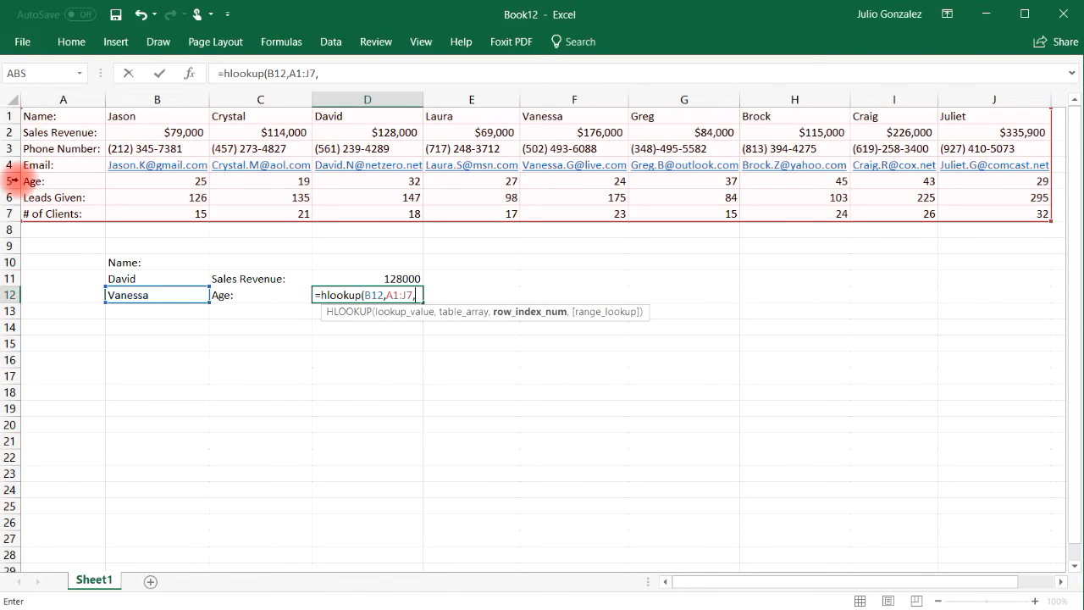
{"action": "type", "text": "5"}
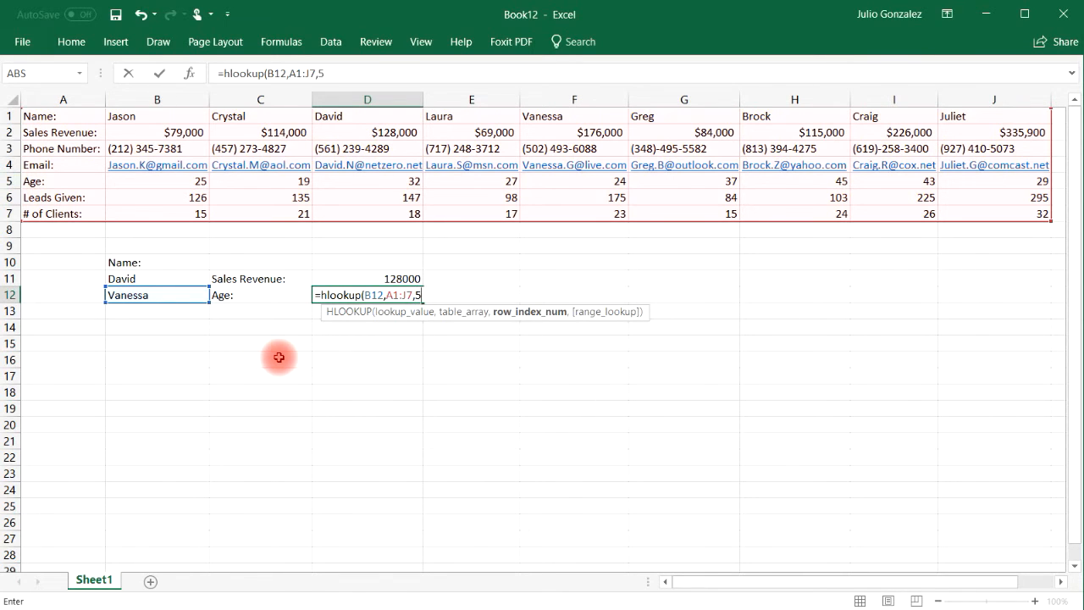
{"action": "type", "text": ",false"}
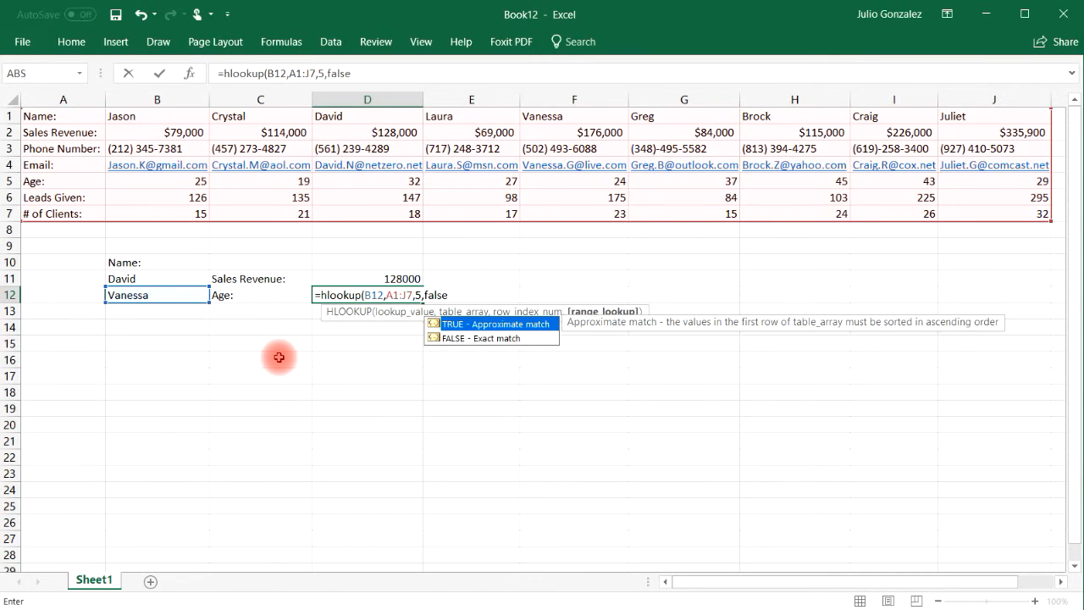
{"action": "type", "text": ")"}
{"action": "key", "text": "ctrl+Return"}
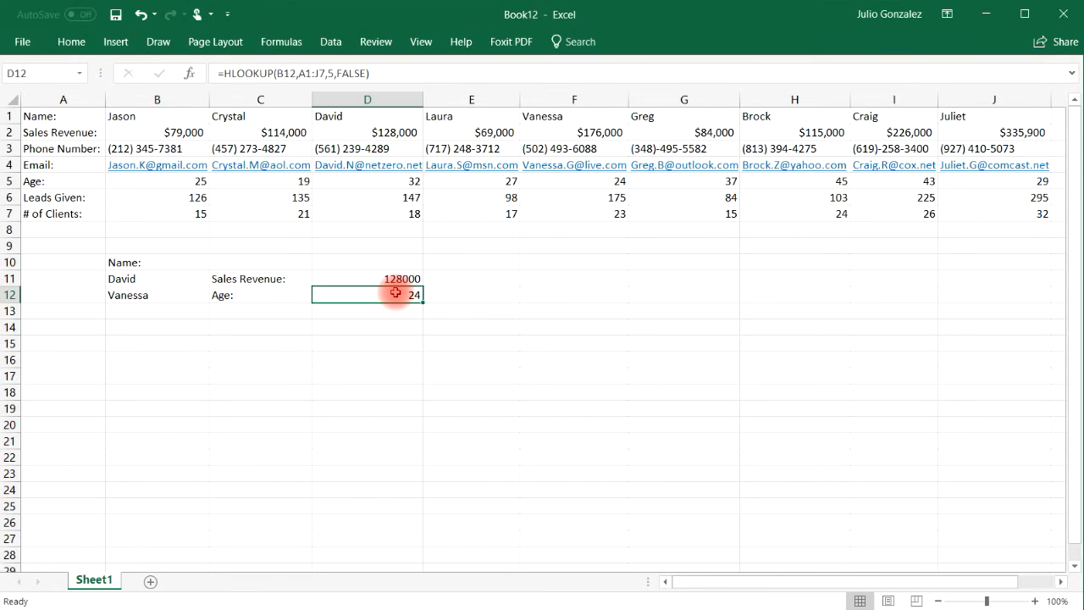
{"action": "left_click", "coordinate": [590, 181]}
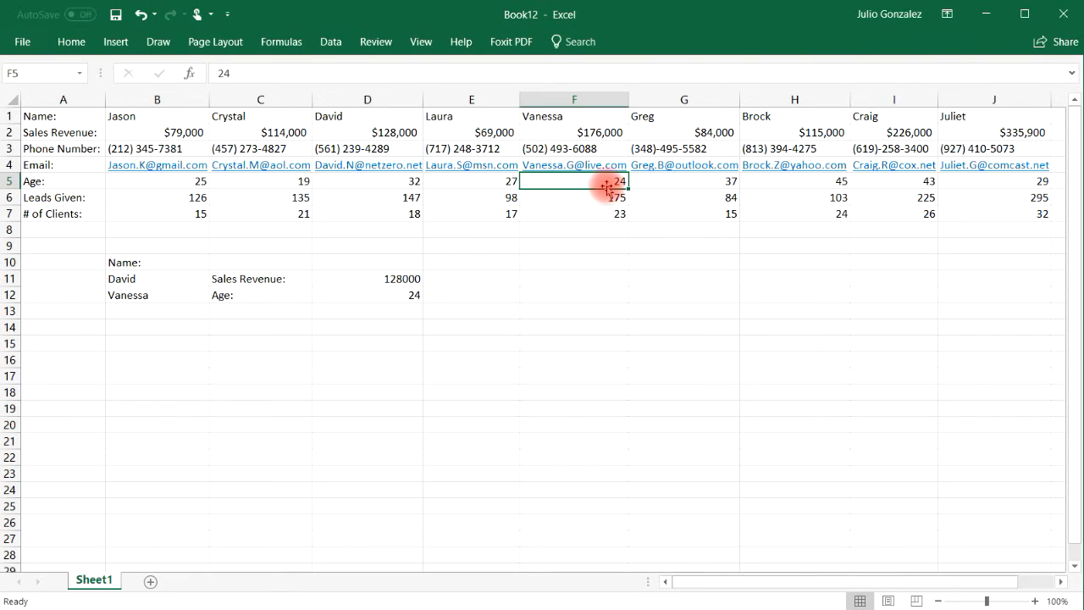
Enter the name Juliet in B13 and the Email label in C13
{"action": "left_click", "coordinate": [170, 314]}
{"action": "type", "text": "Ju"}
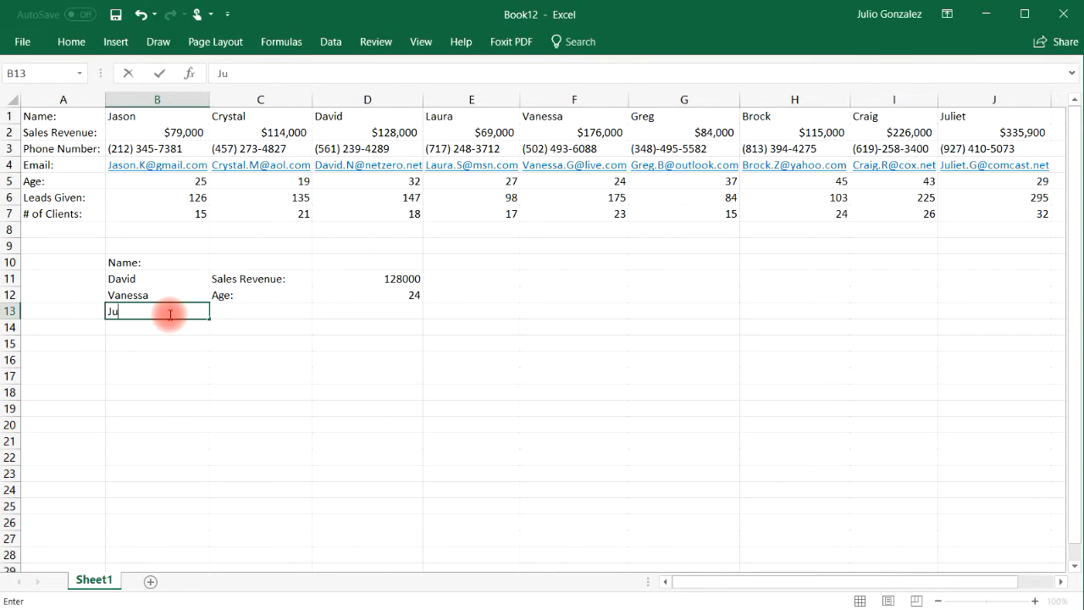
{"action": "type", "text": "liet"}
{"action": "key", "text": "Tab"}
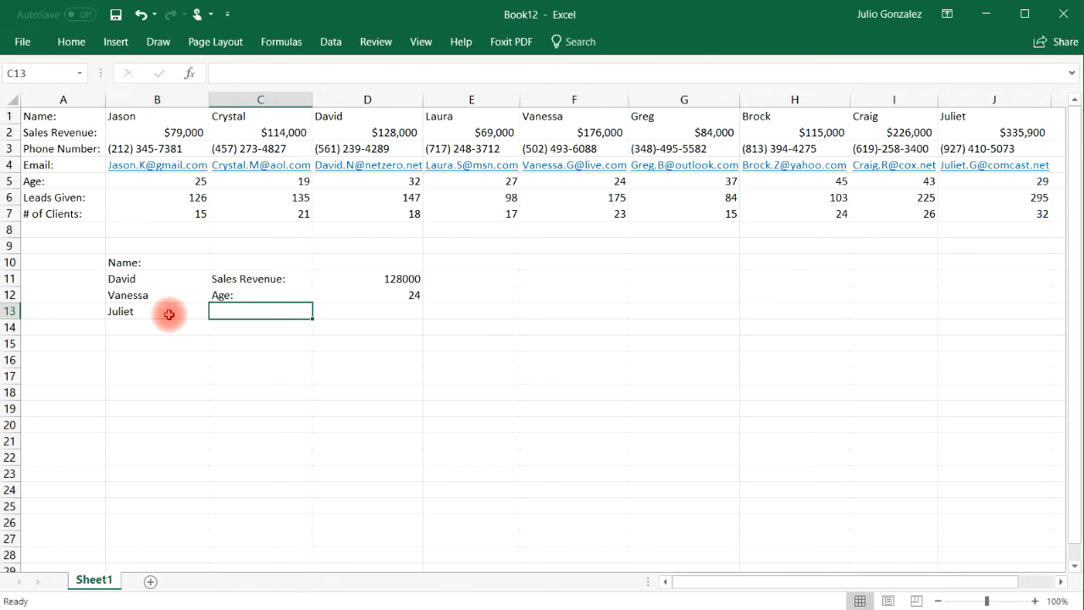
{"action": "type", "text": "Email:"}
{"action": "key", "text": "Tab"}
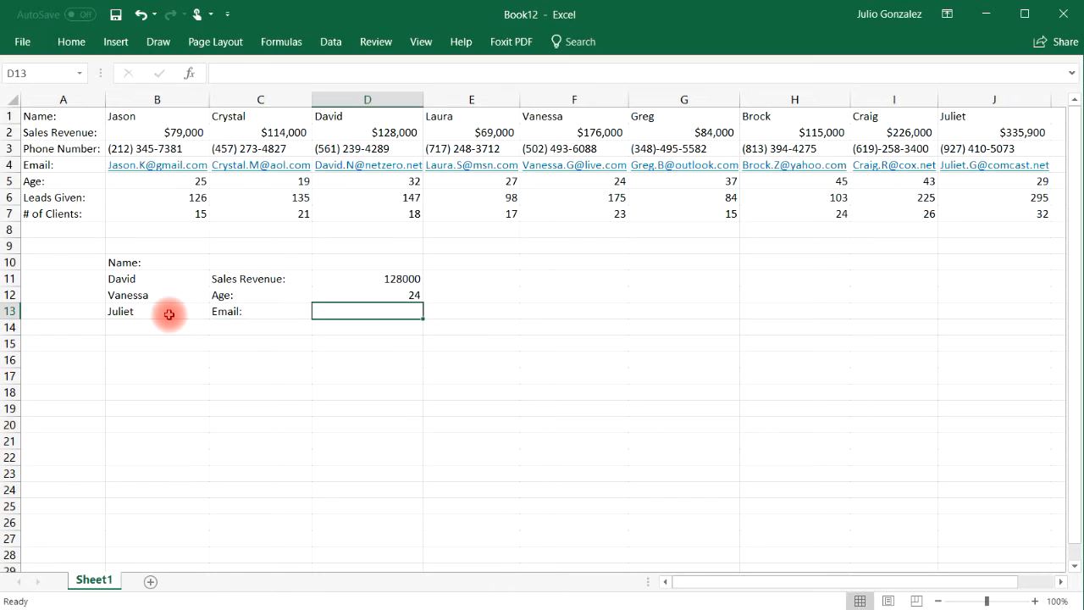
Enter =HLOOKUP(B13,A1:J7,4,FALSE) in D13 to return Juliet's e-mail address
{"action": "type", "text": "=hlook"}
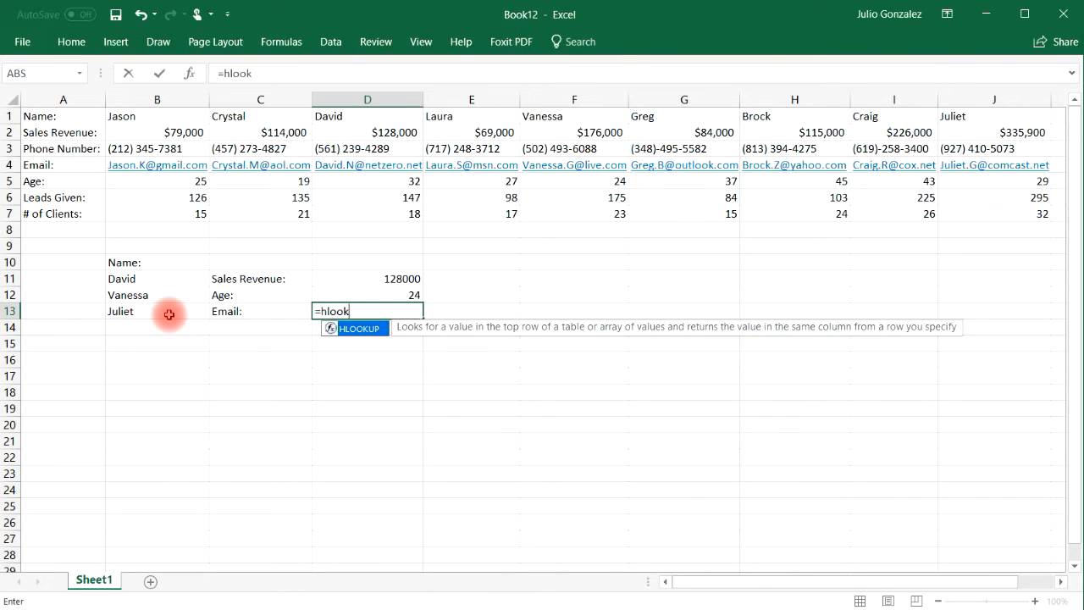
{"action": "type", "text": "up("}
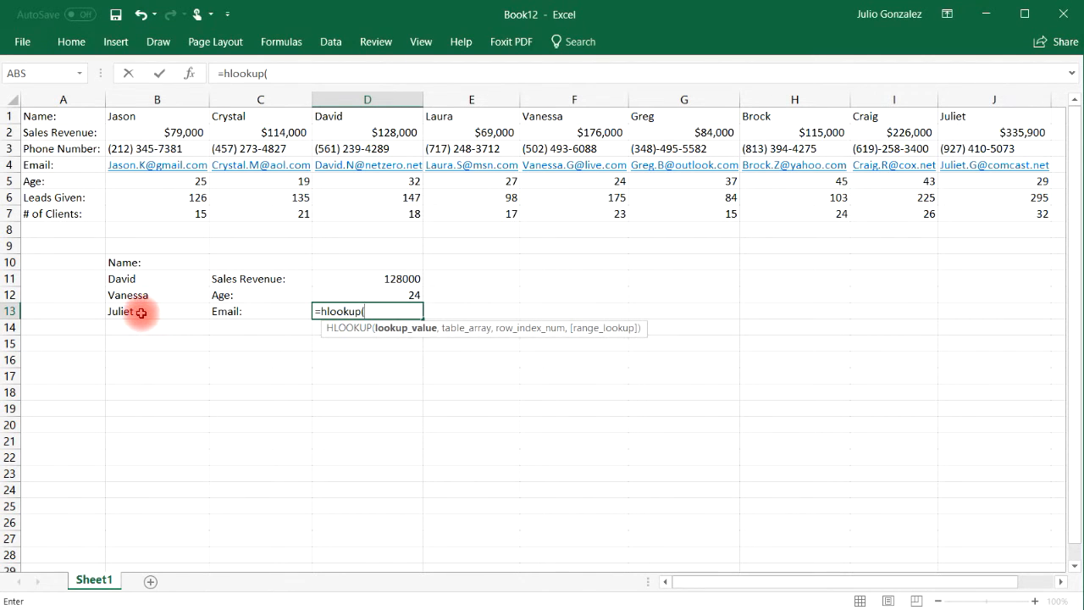
{"action": "type", "text": "B13"}
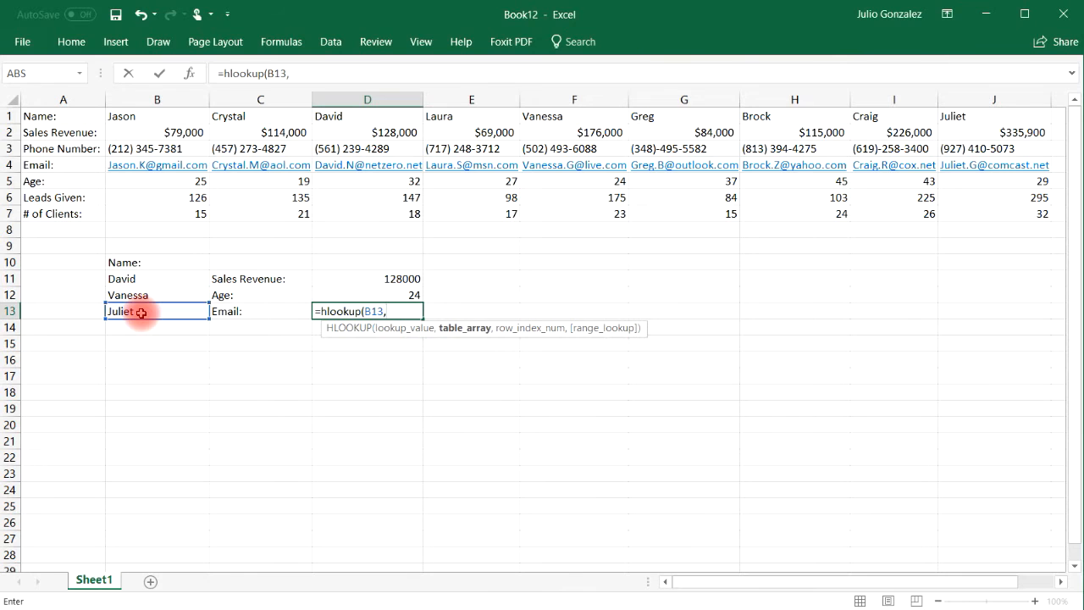
{"action": "type", "text": ","}
{"action": "left_click_drag", "start_coordinate": [61, 116], "coordinate": [943, 232]}
{"action": "type", "text": ","}
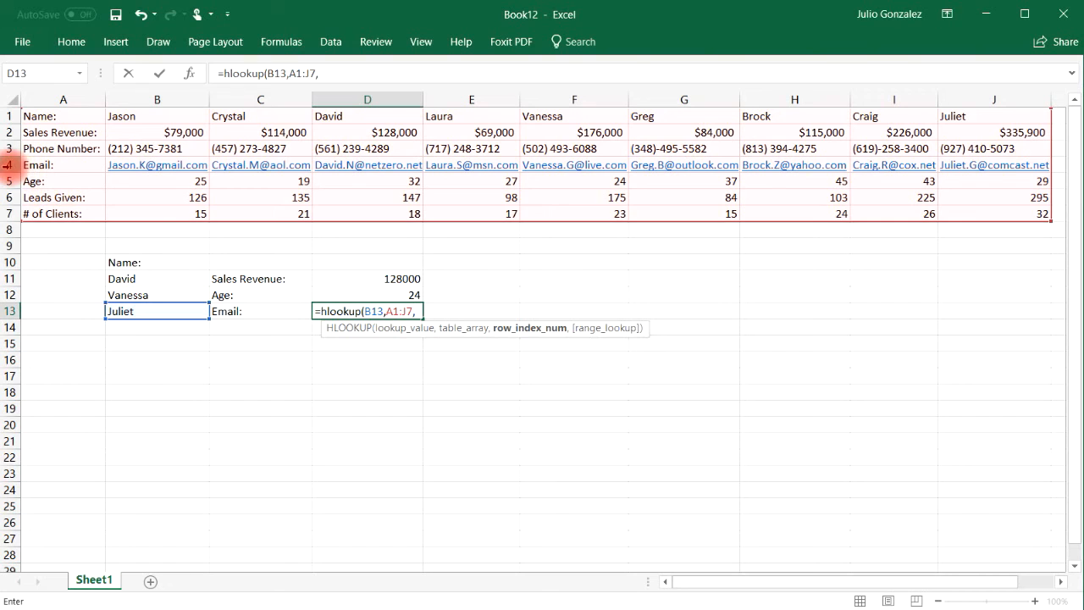
{"action": "type", "text": "4"}
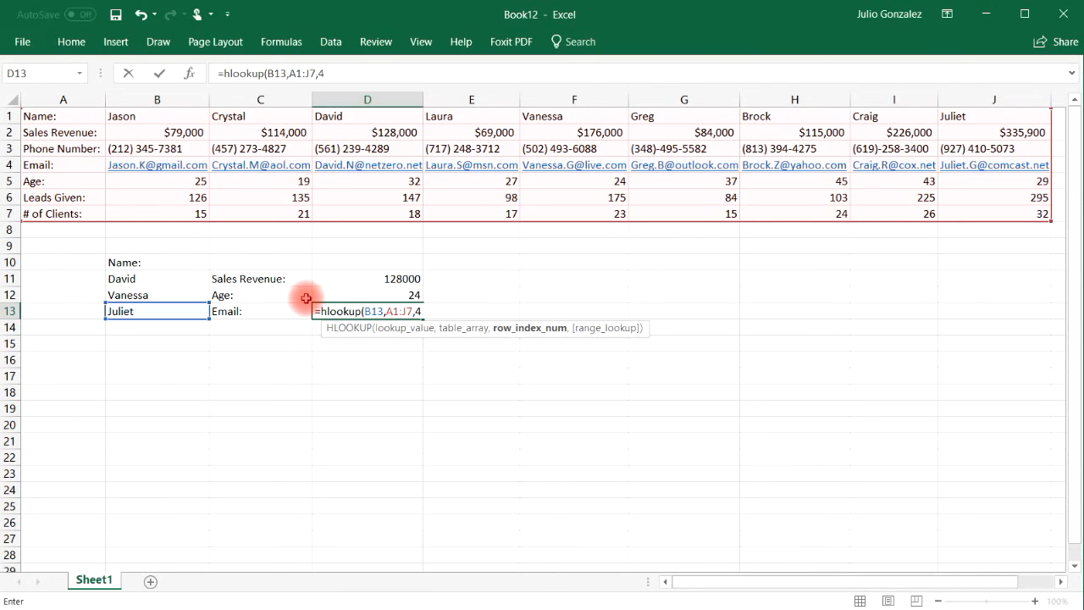
{"action": "type", "text": ",false"}
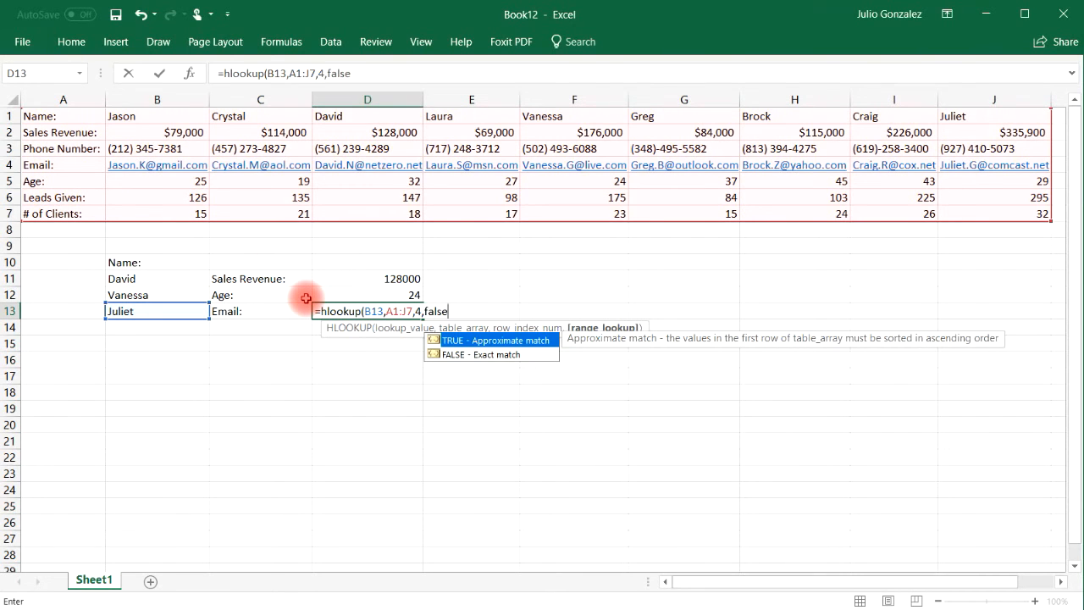
{"action": "type", "text": ")"}
{"action": "key", "text": "Return"}
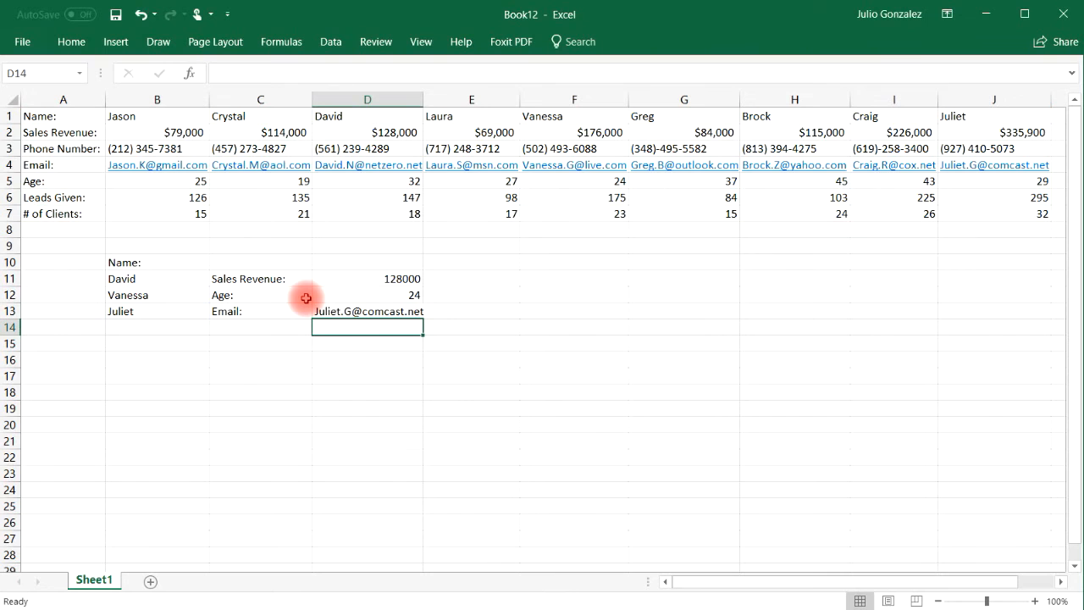
{"action": "left_click", "coordinate": [358, 313]}
{"action": "left_click", "coordinate": [996, 168]}
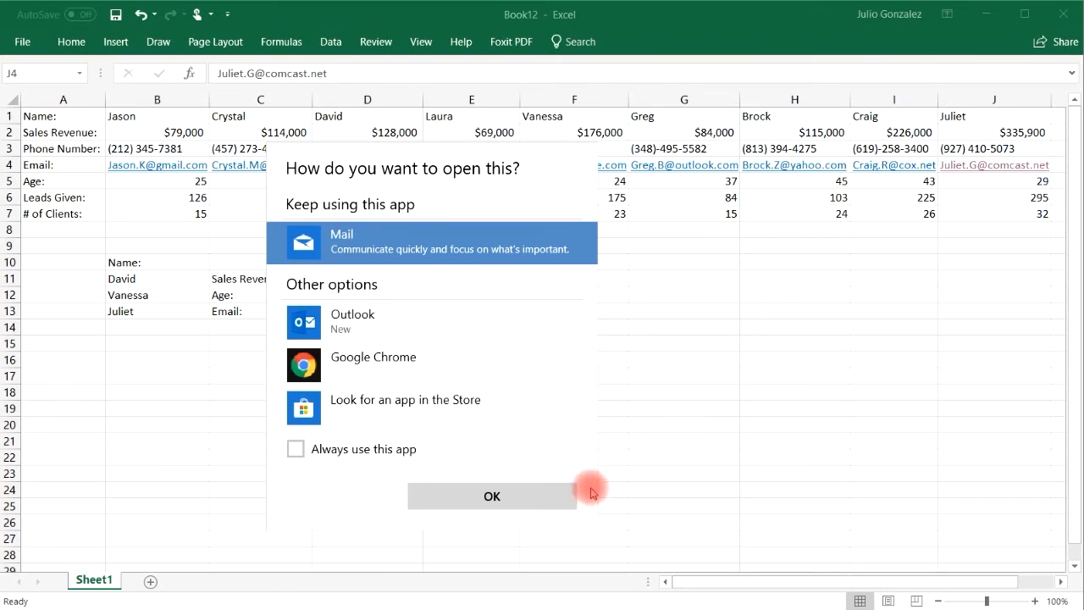
{"action": "left_click", "coordinate": [686, 426]}
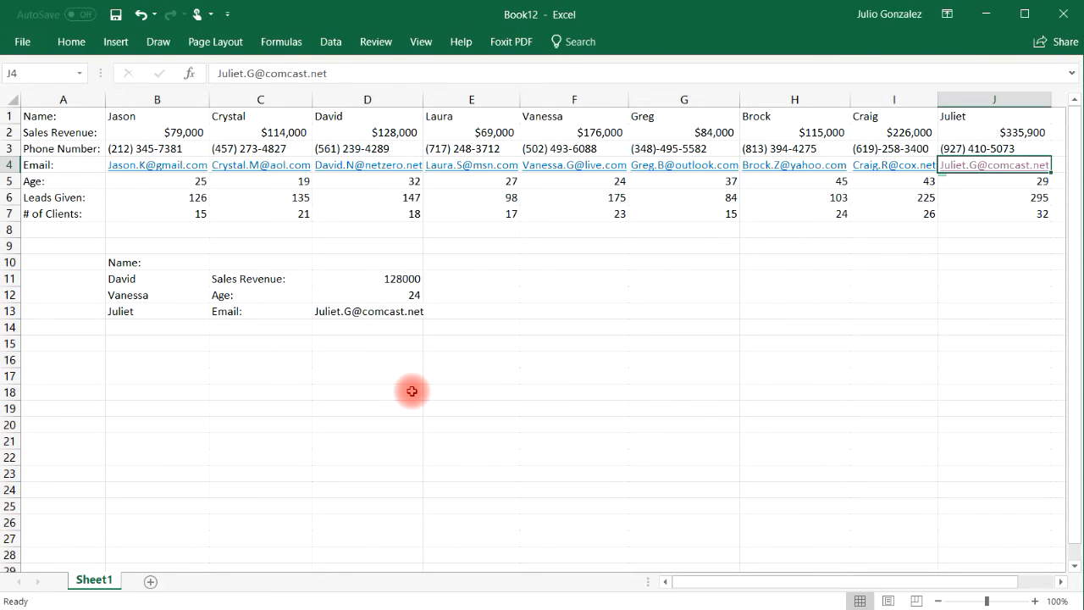
{"action": "left_click", "coordinate": [149, 328]}
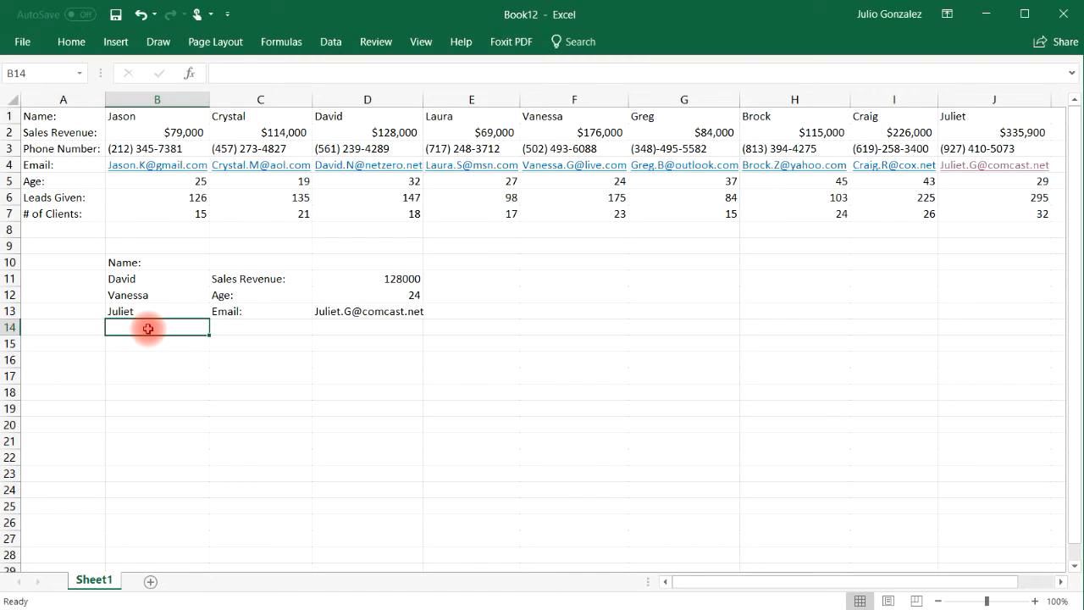
Enter the name Laura in B14, replacing the mistyped 'Dav'
{"action": "type", "text": "Dav"}
{"action": "key", "text": "BackSpace"}
{"action": "key", "text": "BackSpace"}
{"action": "key", "text": "BackSpace"}
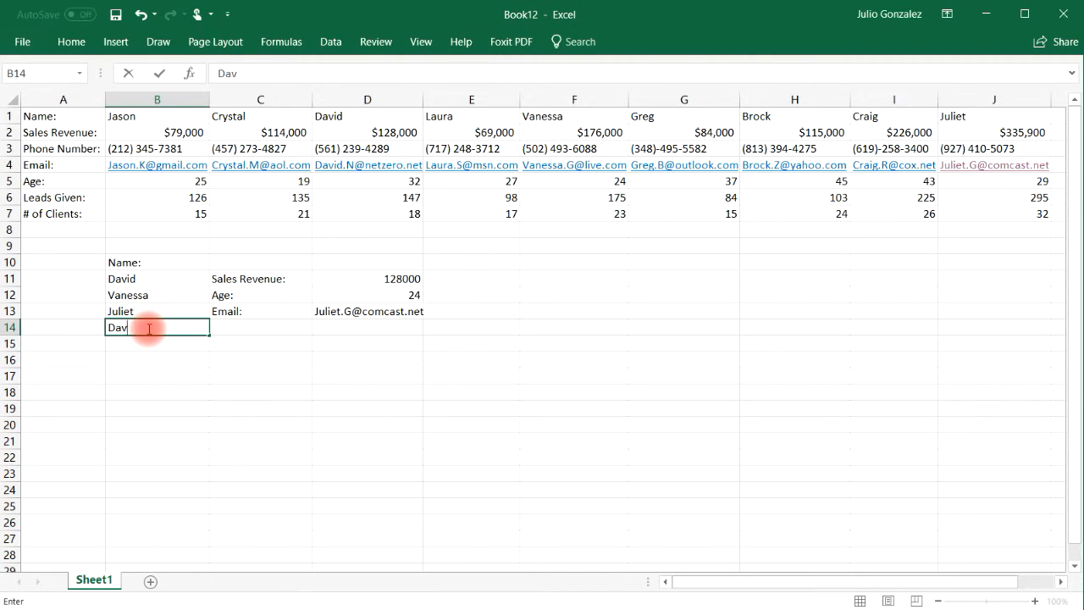
{"action": "key", "text": "BackSpace"}
{"action": "type", "text": "Laura"}
{"action": "key", "text": "Tab"}
{"action": "key", "text": "Tab"}
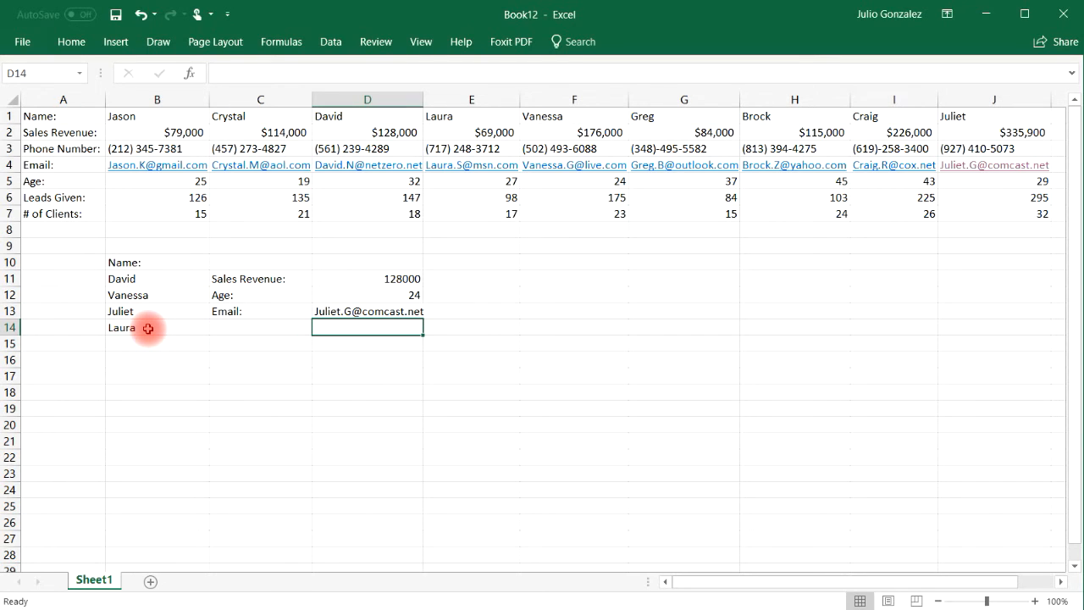
Add the Leads Given: label in C14 and start =hlookup(B14, in D14
{"action": "key", "text": "shift+Tab"}
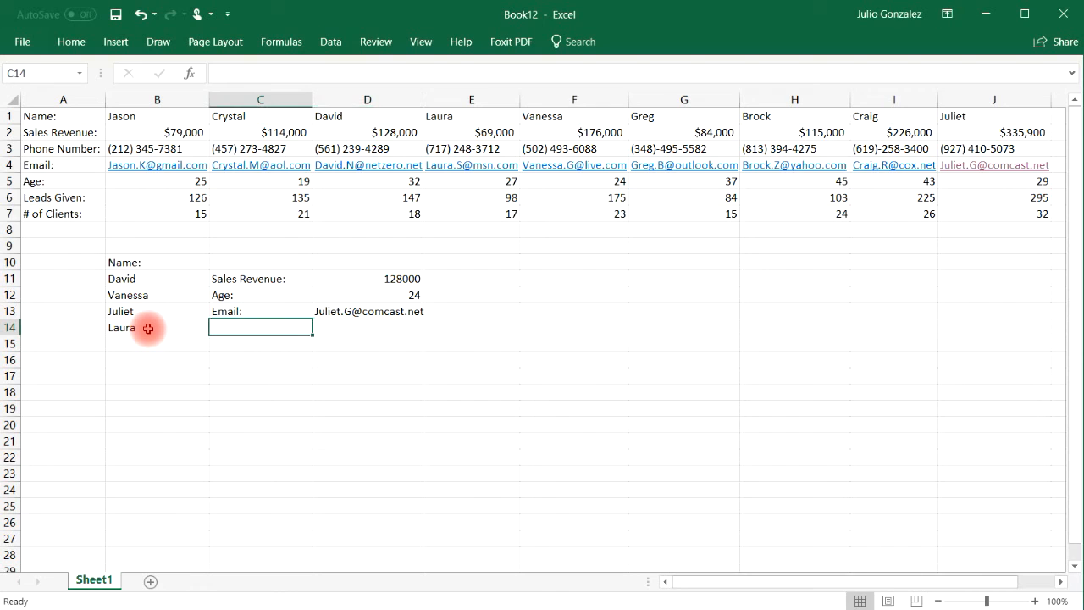
{"action": "type", "text": "Leads Given:"}
{"action": "key", "text": "Tab"}
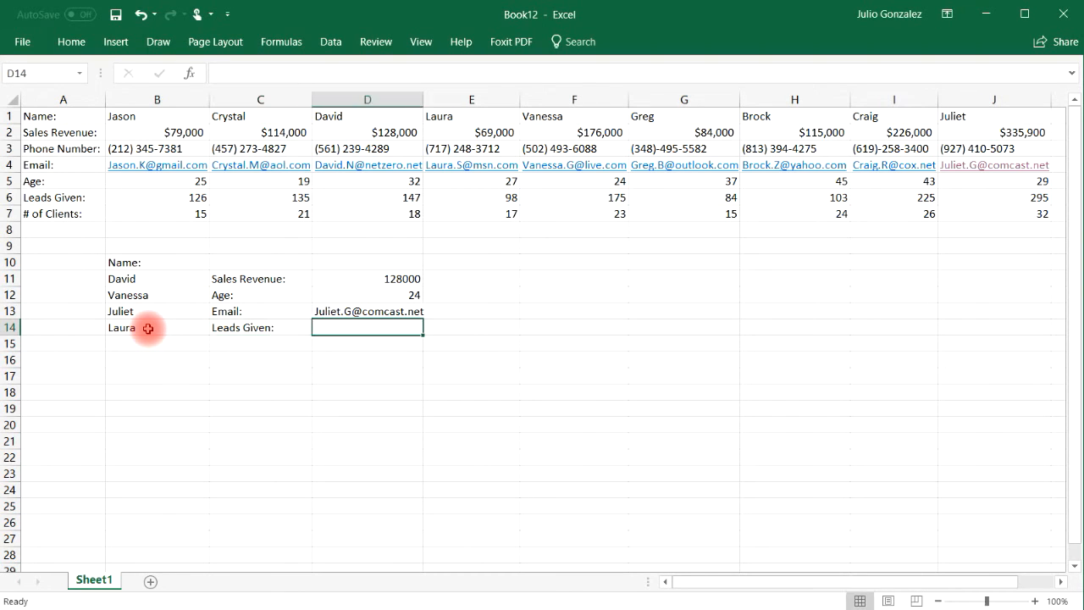
{"action": "type", "text": "=hlookup("}
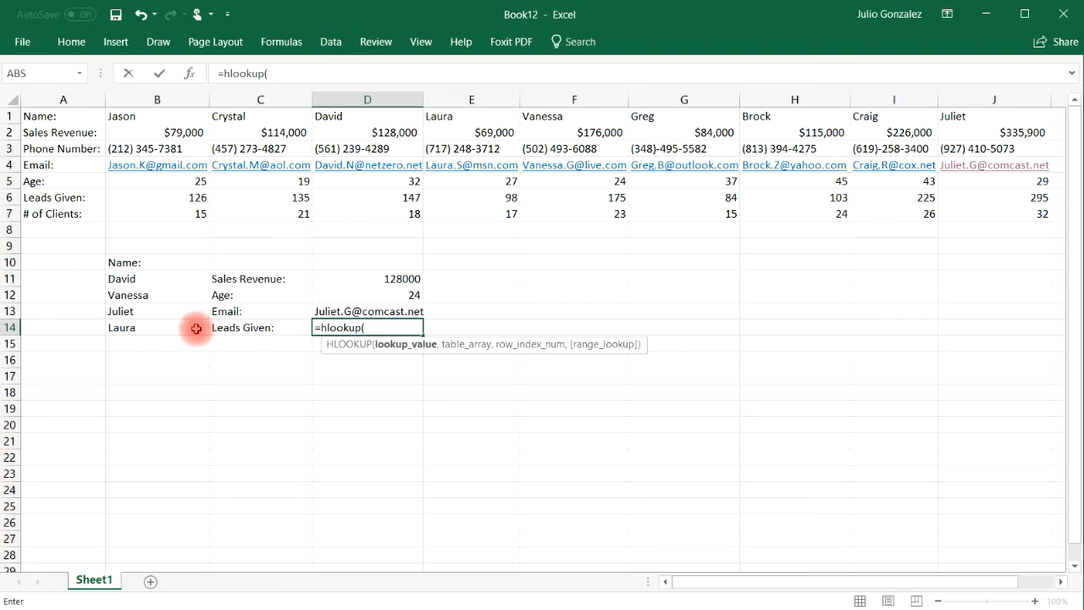
{"action": "type", "text": "B14,"}
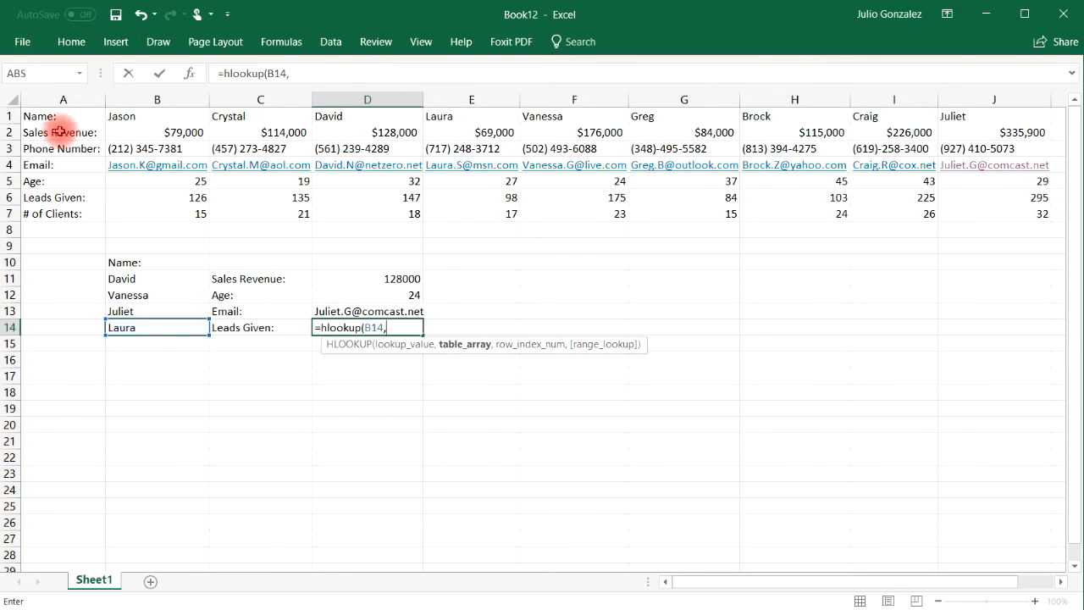
Finish D14 as =HLOOKUP(B14,A1:J7,6,FALSE), returning 98 leads, and verify it in the table
{"action": "left_click_drag", "start_coordinate": [60, 116], "coordinate": [968, 209]}
{"action": "type", "text": ","}
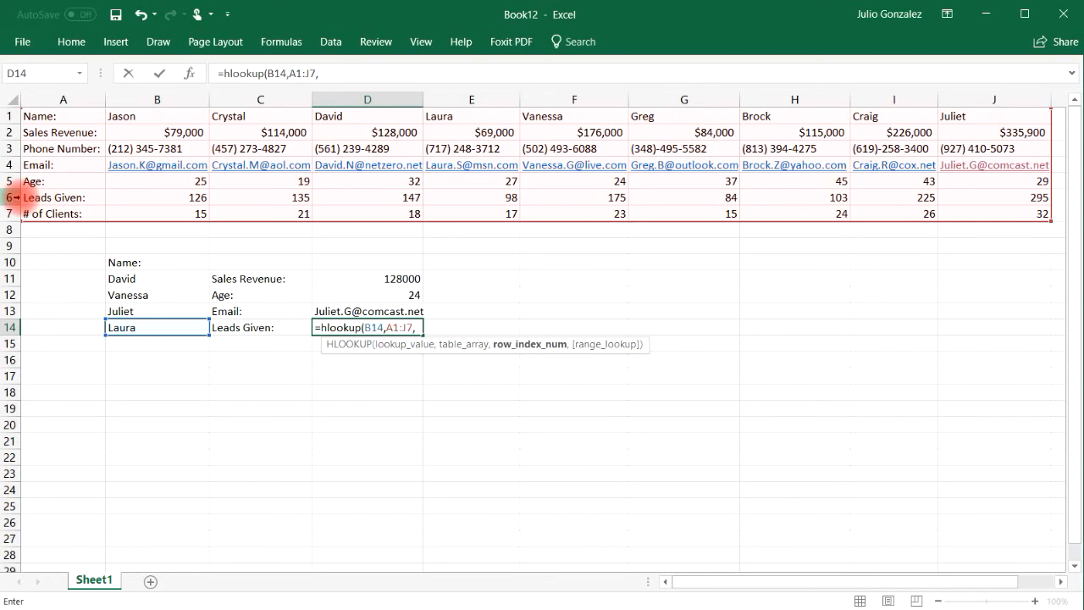
{"action": "type", "text": "6,"}
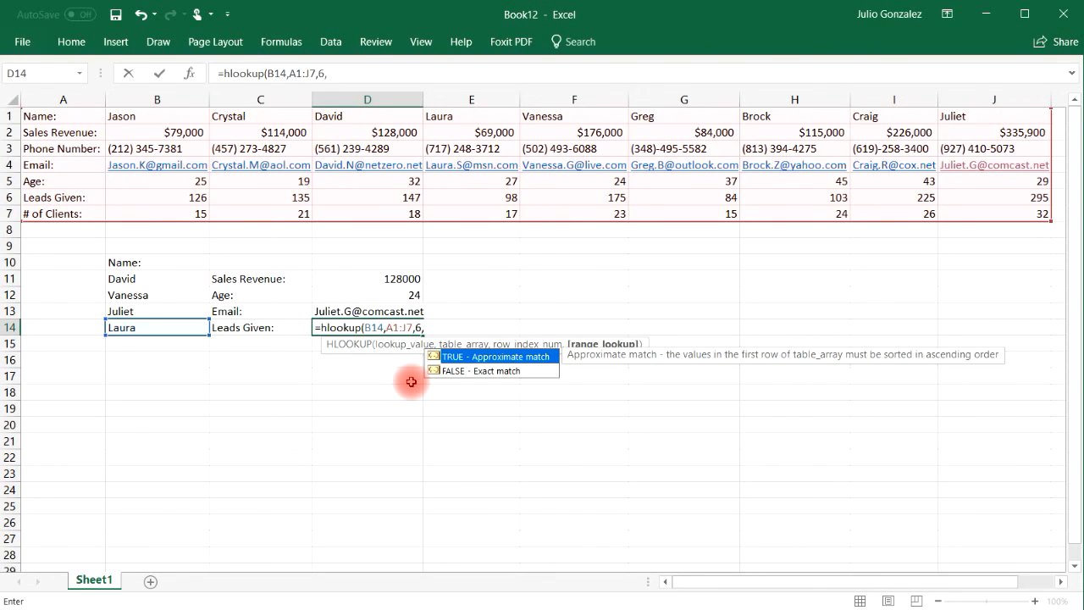
{"action": "type", "text": "false)"}
{"action": "key", "text": "Return"}
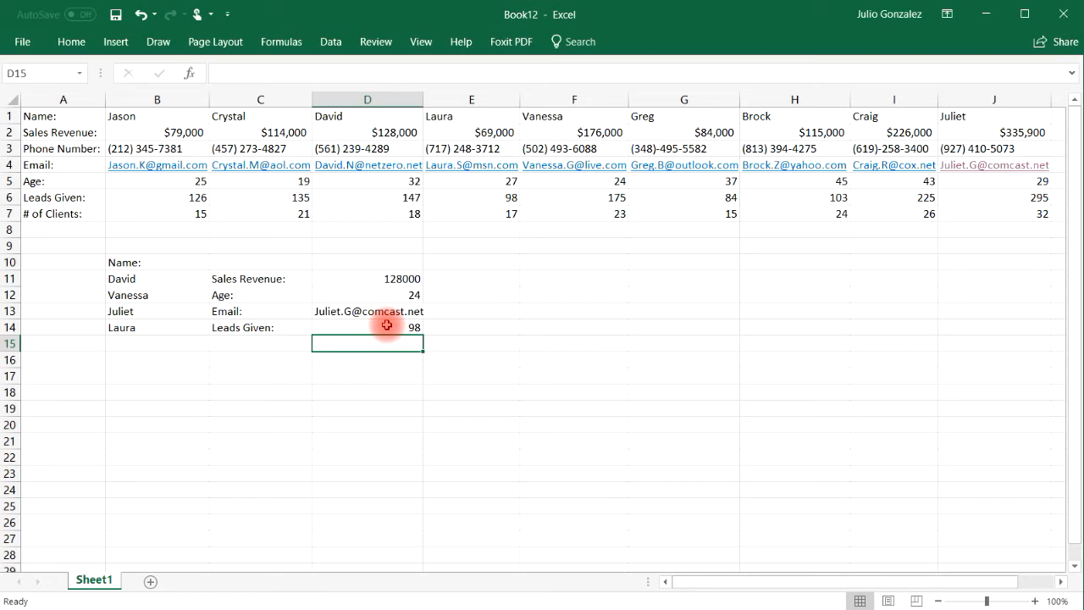
{"action": "left_click", "coordinate": [473, 197]}
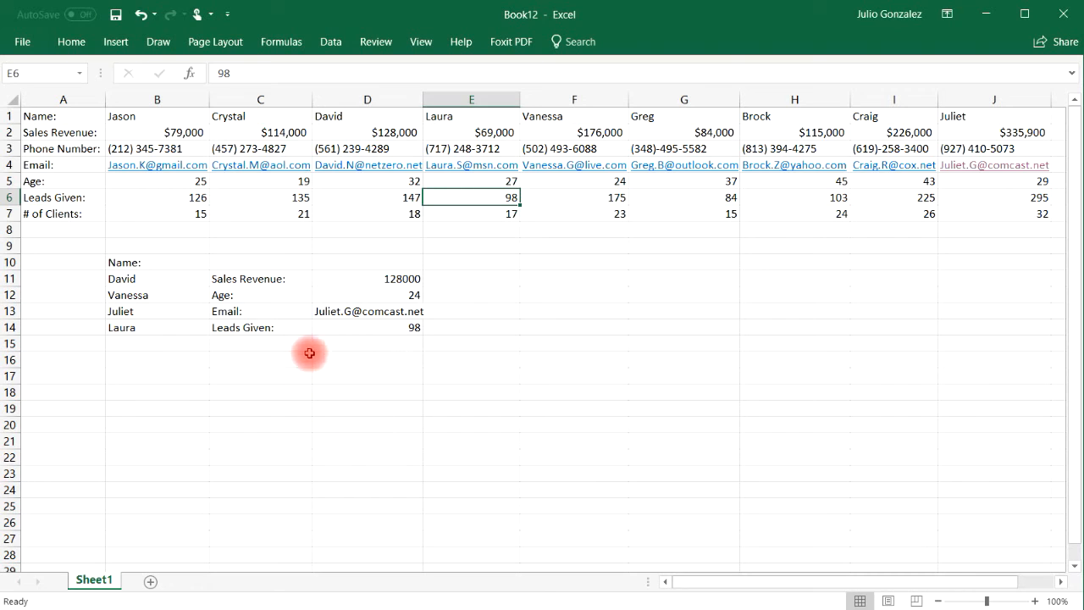
{"action": "left_click", "coordinate": [156, 281]}
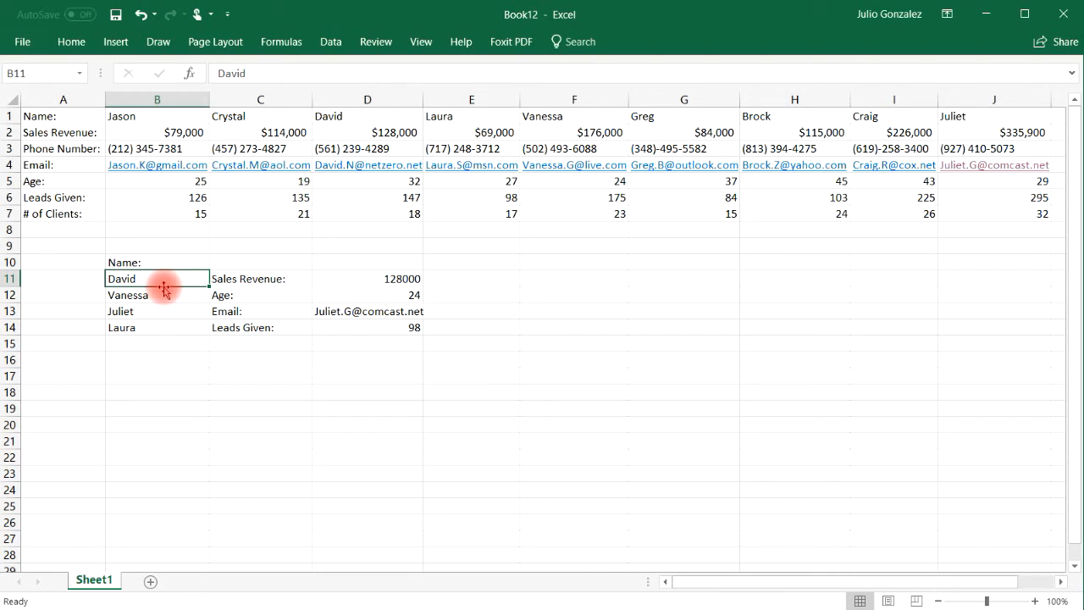
Replace David with Crystal in B11 and confirm the revenue 114000 against the table
{"action": "double_click", "coordinate": [156, 280]}
{"action": "key", "text": "BackSpace"}
{"action": "key", "text": "BackSpace"}
{"action": "key", "text": "BackSpace"}
{"action": "key", "text": "BackSpace"}
{"action": "key", "text": "BackSpace"}
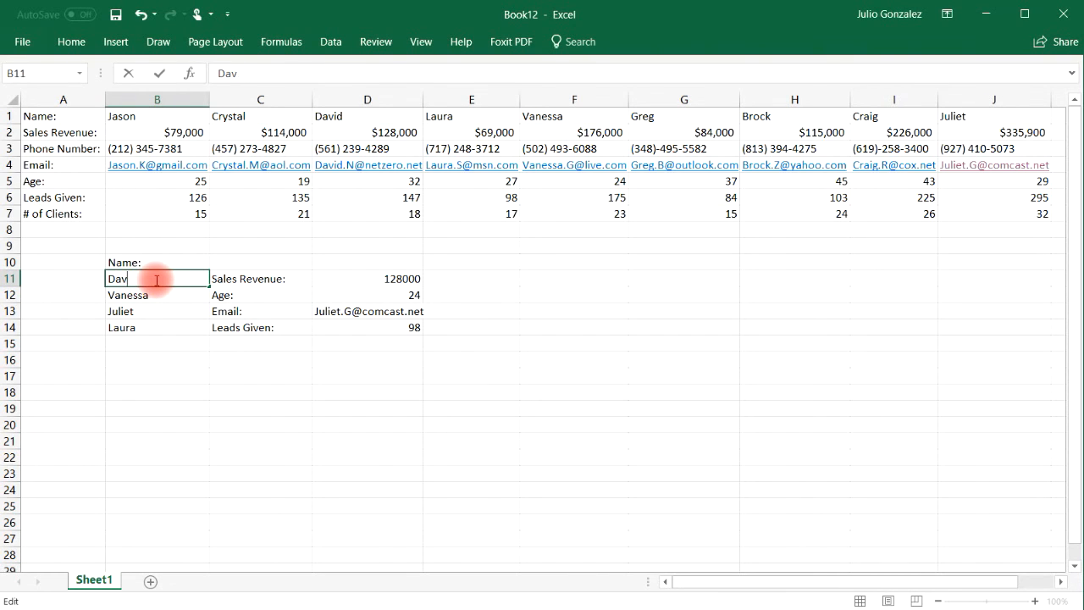
{"action": "type", "text": "Crystal"}
{"action": "key", "text": "Return"}
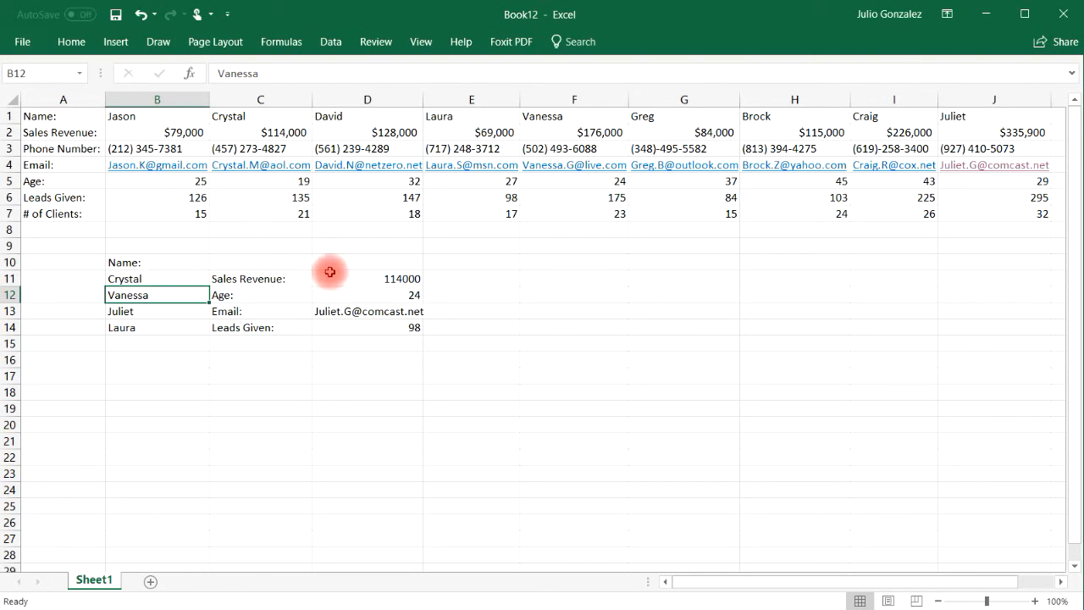
{"action": "left_click", "coordinate": [410, 280]}
{"action": "left_click", "coordinate": [290, 132]}
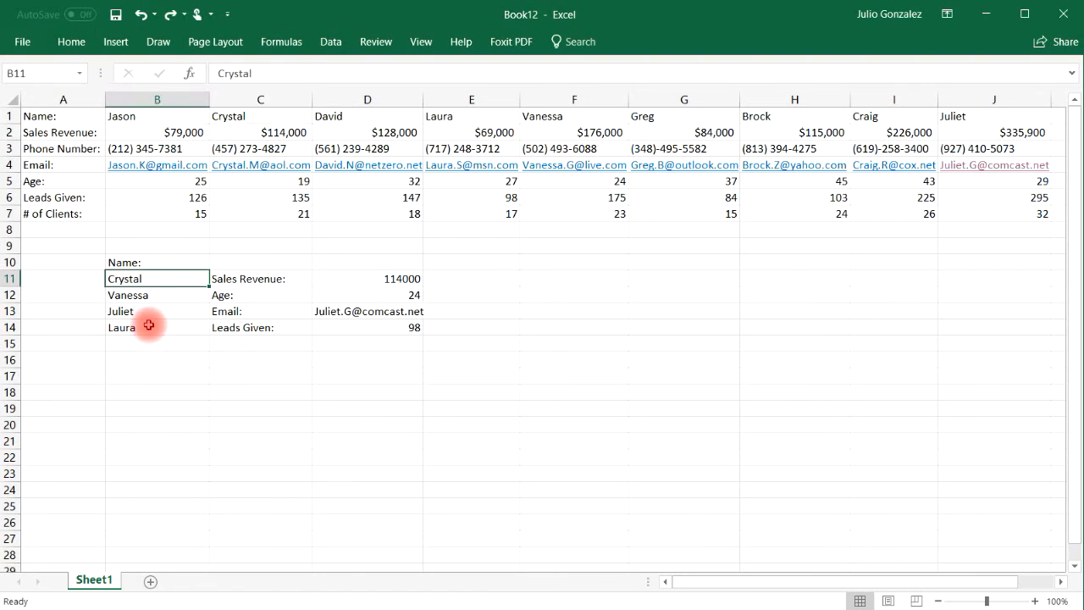
Change Vanessa to Greg in B12 and verify the age 37 in the table
{"action": "left_click", "coordinate": [140, 295]}
{"action": "double_click", "coordinate": [140, 295]}
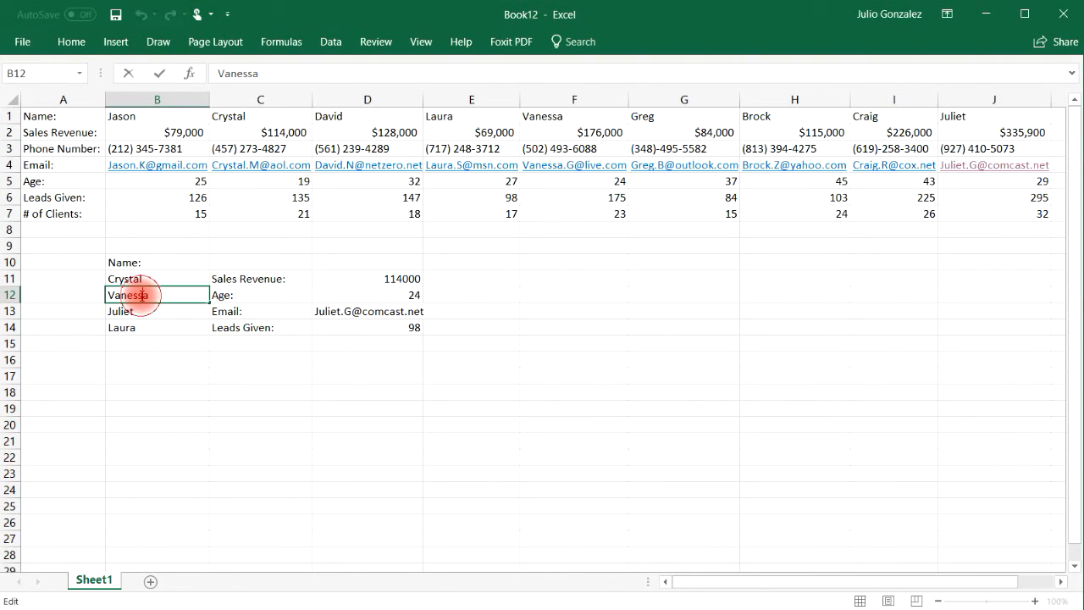
{"action": "key", "text": "BackSpace"}
{"action": "key", "text": "BackSpace"}
{"action": "key", "text": "BackSpace"}
{"action": "key", "text": "BackSpace"}
{"action": "key", "text": "BackSpace"}
{"action": "key", "text": "BackSpace"}
{"action": "key", "text": "BackSpace"}
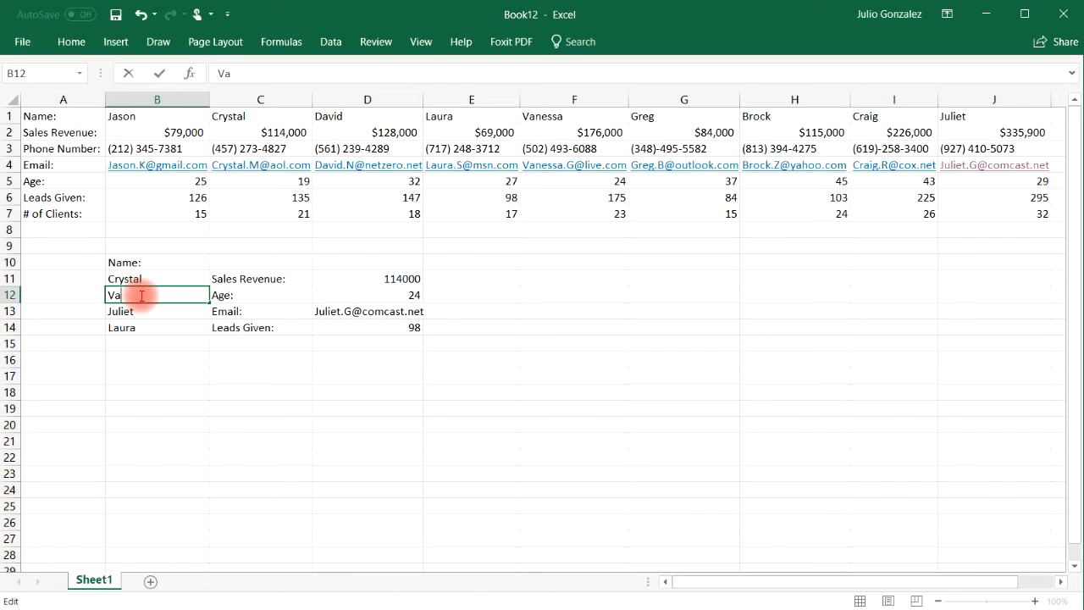
{"action": "type", "text": "Greg"}
{"action": "key", "text": "Return"}
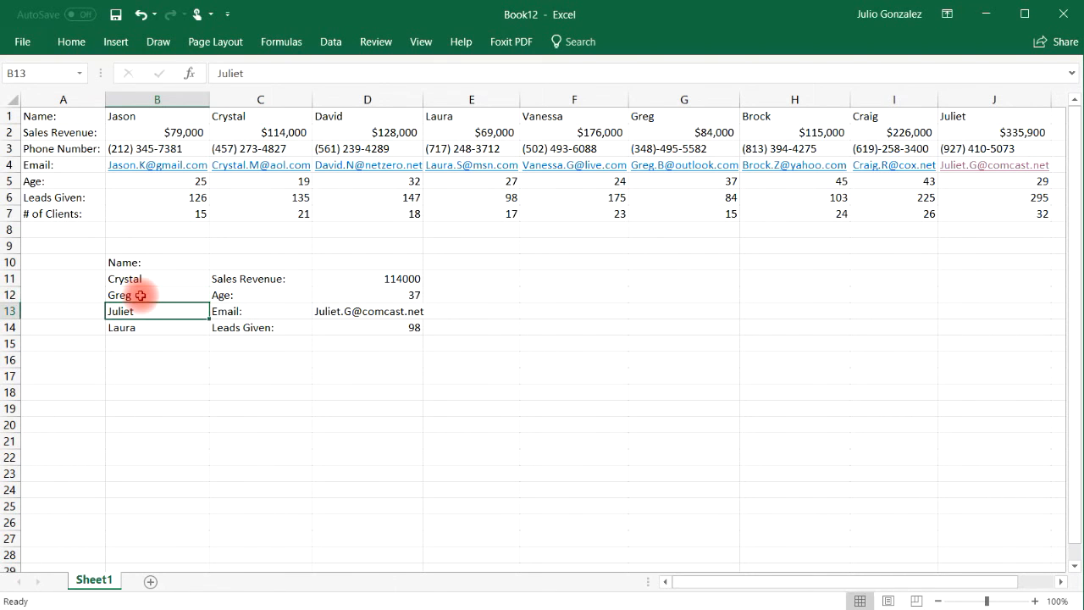
{"action": "left_click", "coordinate": [400, 293]}
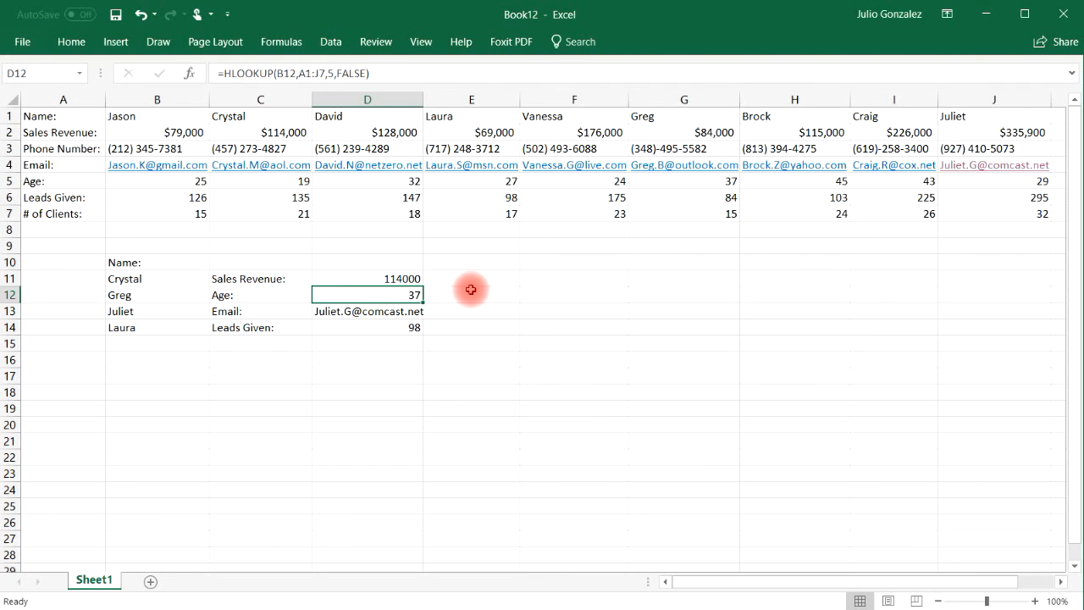
{"action": "left_click", "coordinate": [729, 182]}
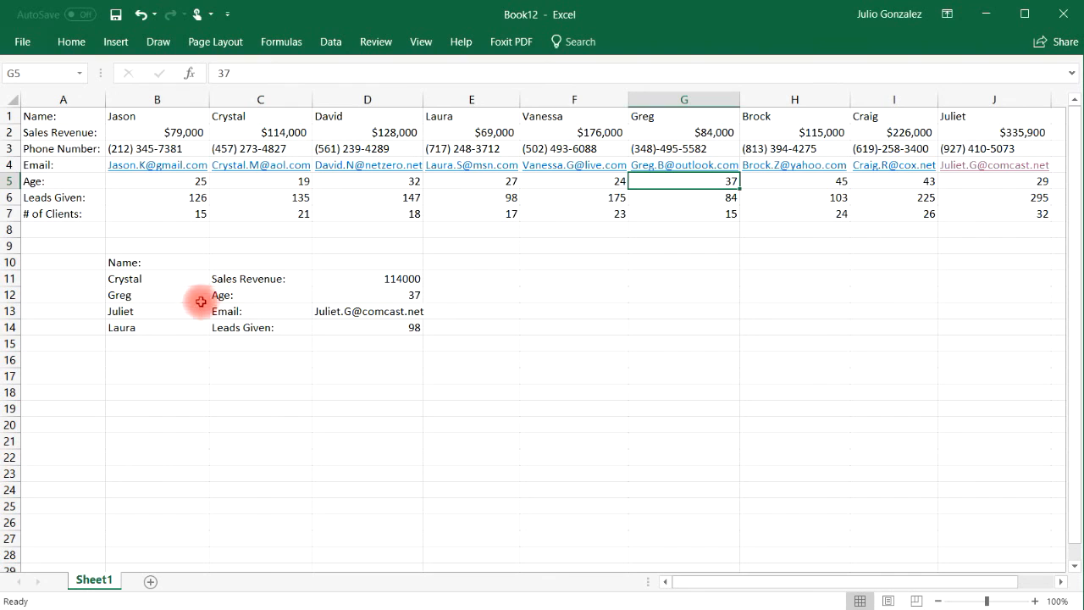
Change Laura to Craig in B14 and verify the 225 leads given against the table
{"action": "left_click", "coordinate": [157, 328]}
{"action": "double_click", "coordinate": [155, 329]}
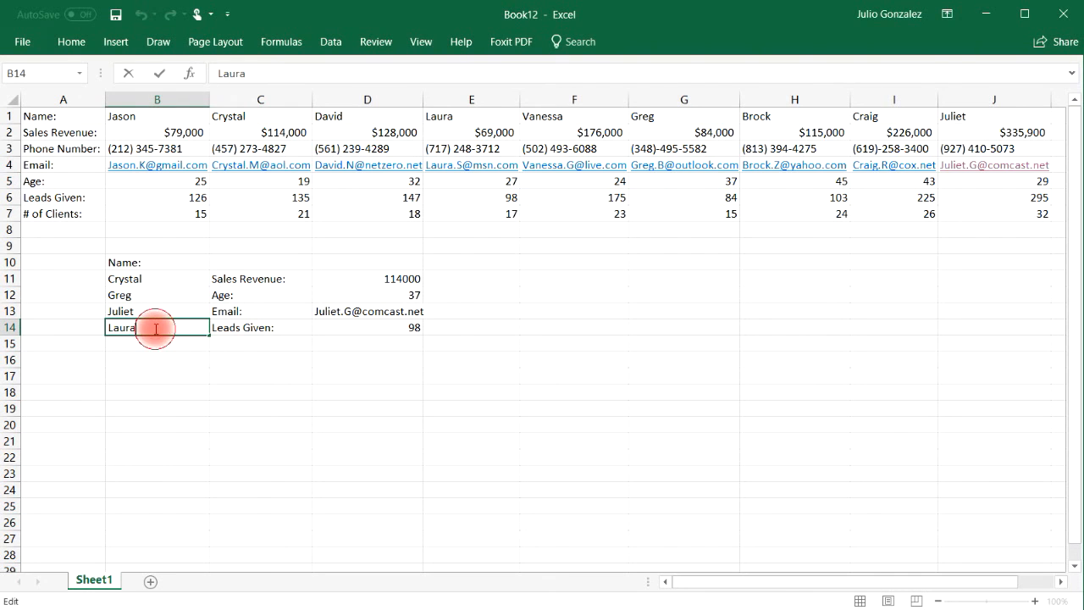
{"action": "key", "text": "BackSpace"}
{"action": "key", "text": "BackSpace"}
{"action": "key", "text": "BackSpace"}
{"action": "key", "text": "BackSpace"}
{"action": "key", "text": "BackSpace"}
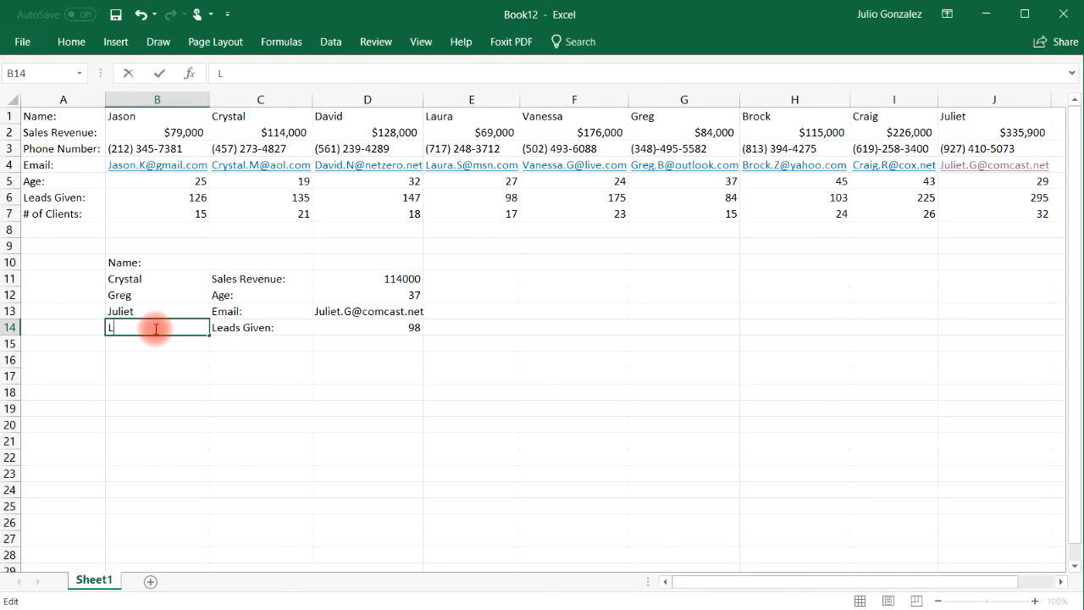
{"action": "type", "text": "Craig"}
{"action": "key", "text": "Return"}
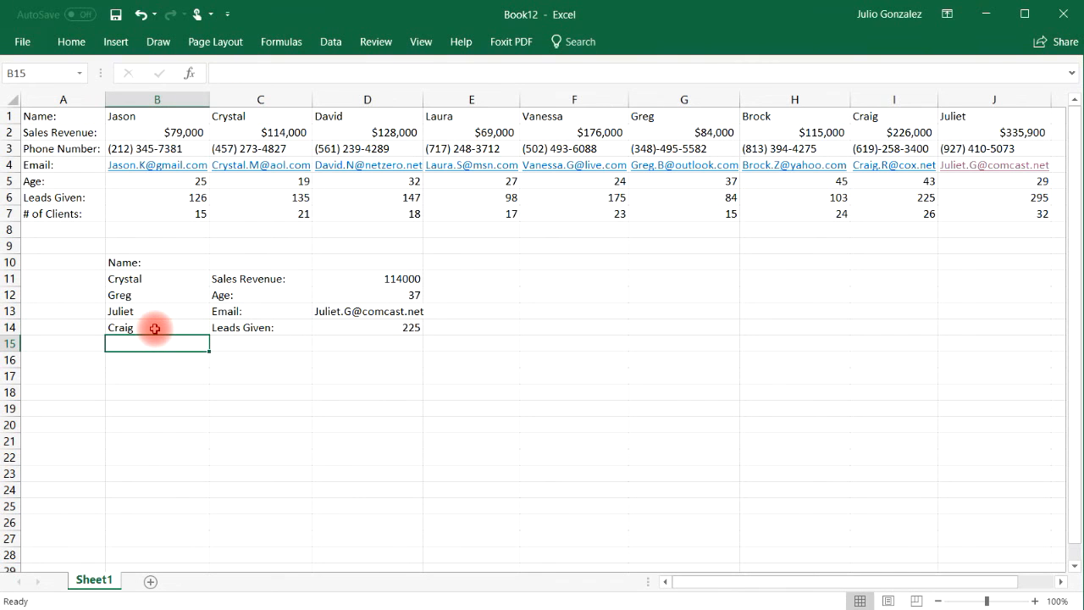
{"action": "left_click", "coordinate": [343, 330]}
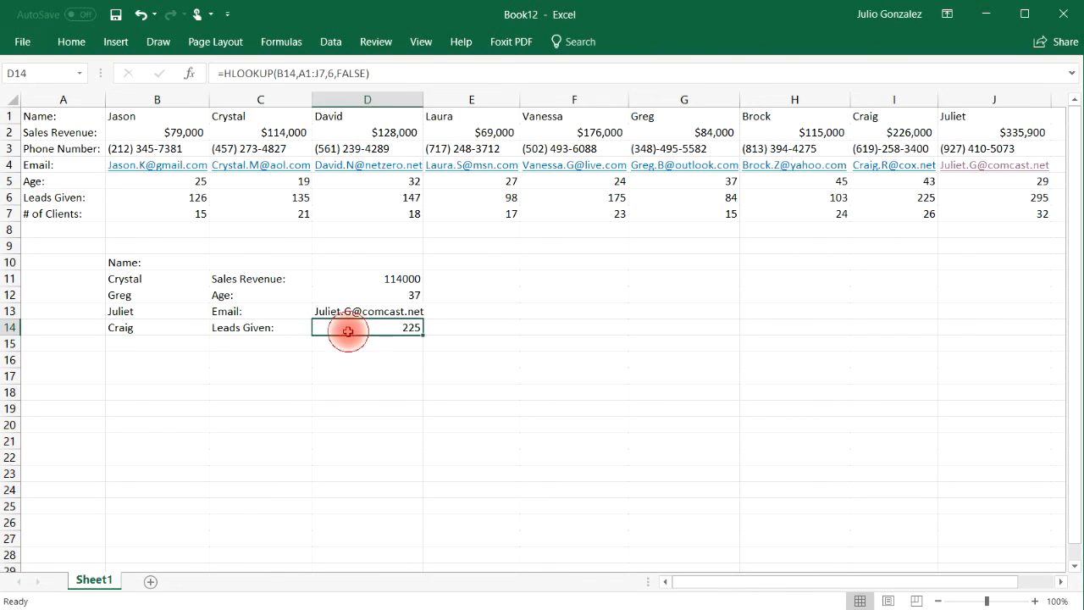
{"action": "left_click", "coordinate": [926, 198]}
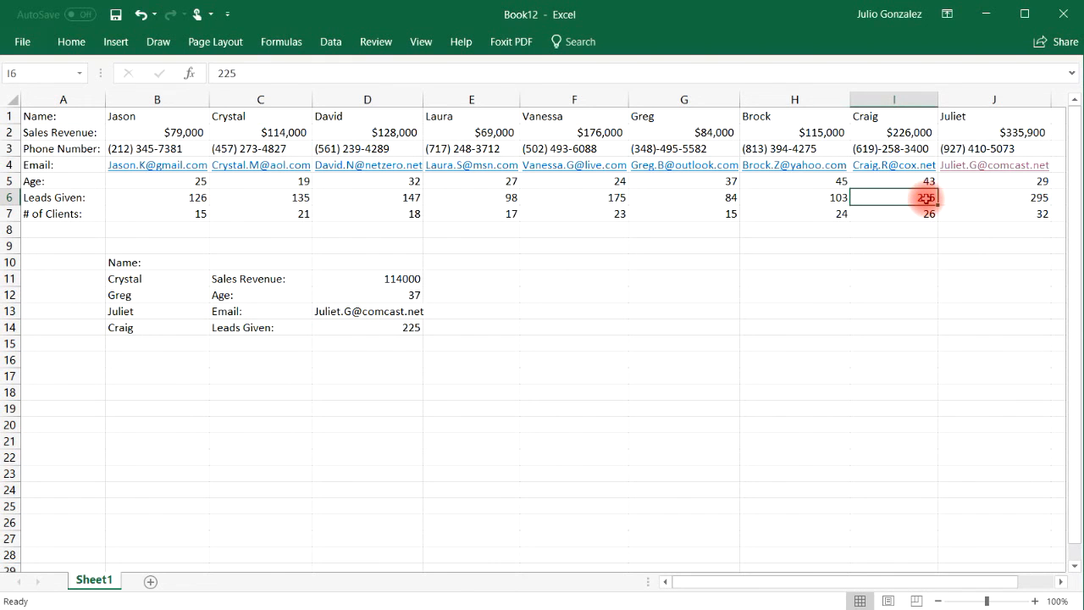
{"action": "left_click", "coordinate": [11, 197]}
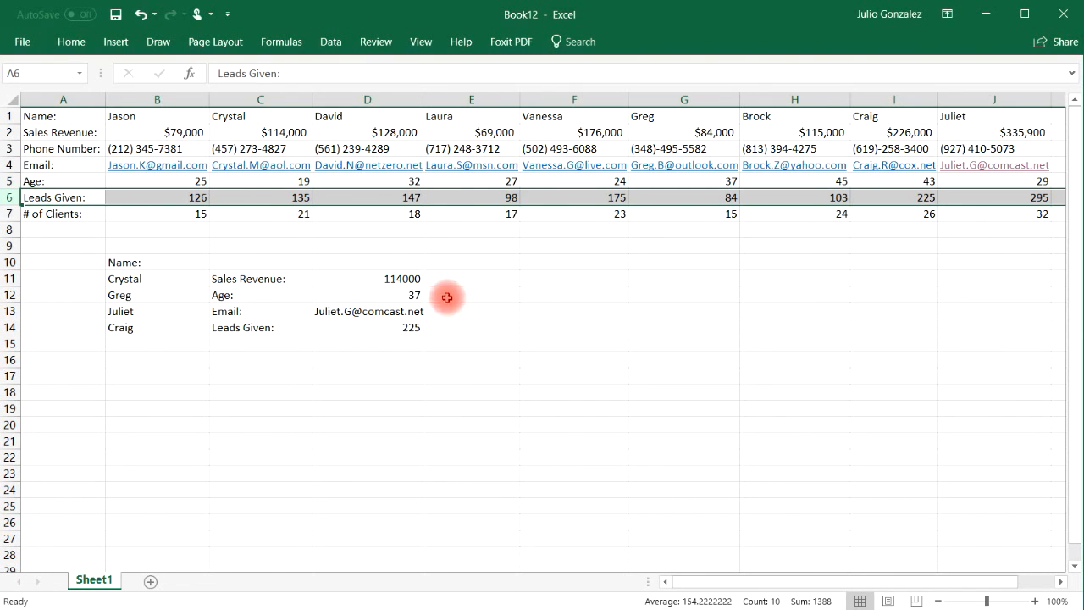
{"action": "left_click", "coordinate": [439, 345]}
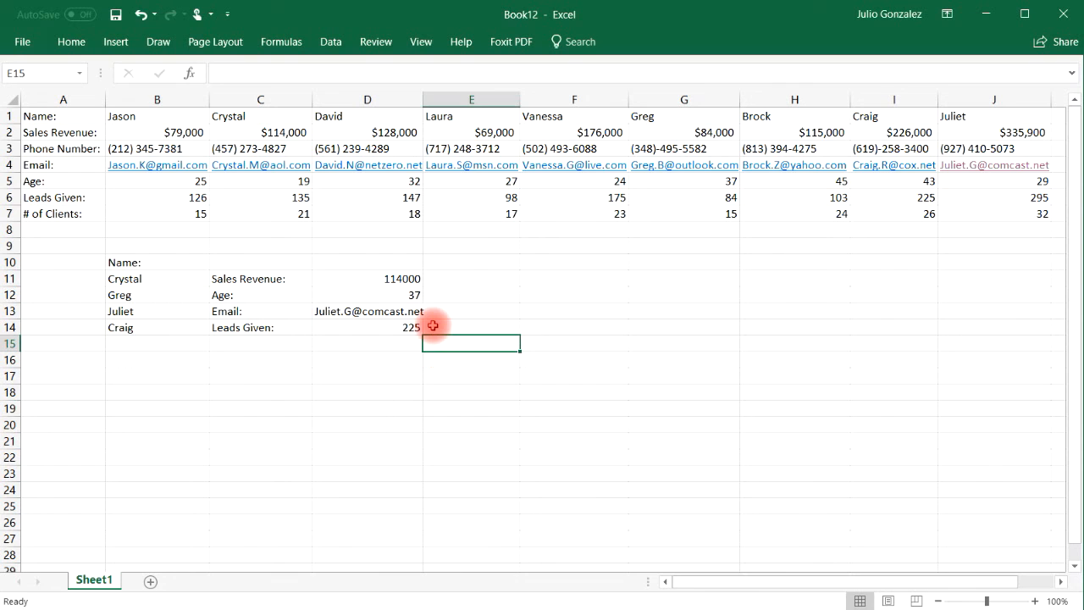
{"action": "left_click", "coordinate": [279, 279]}
{"action": "left_click", "coordinate": [271, 296]}
{"action": "left_click_drag", "start_coordinate": [262, 278], "coordinate": [370, 334]}
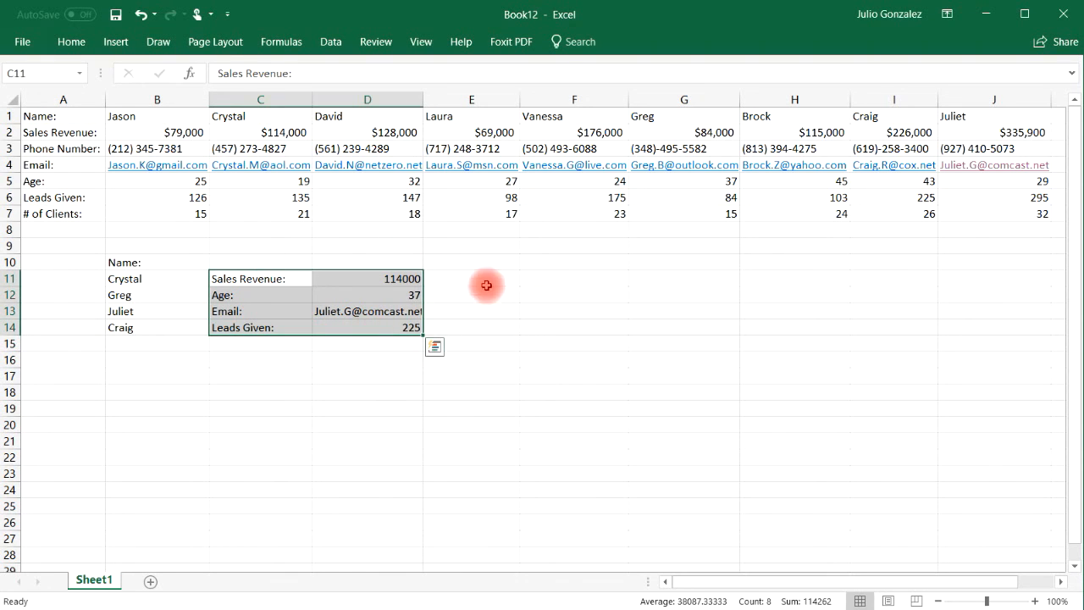